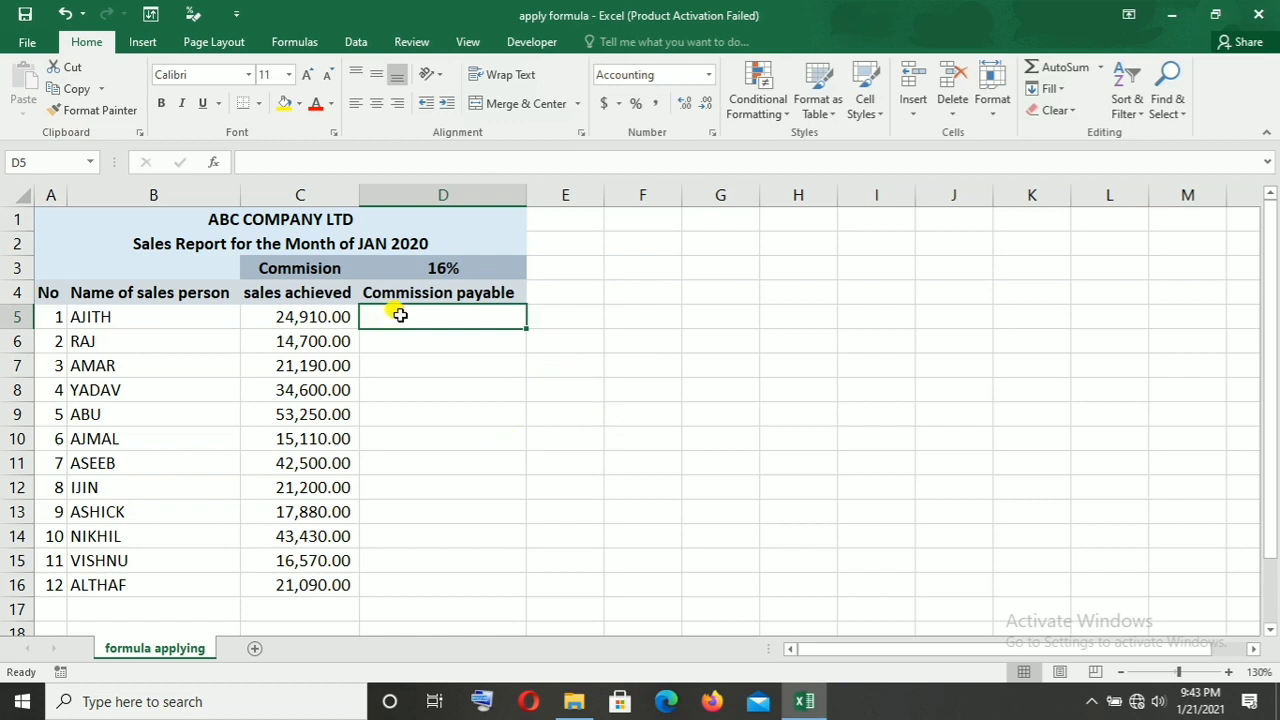
Calculate the first salesperson's commission by entering =C5*16% in cell D5
type("=")
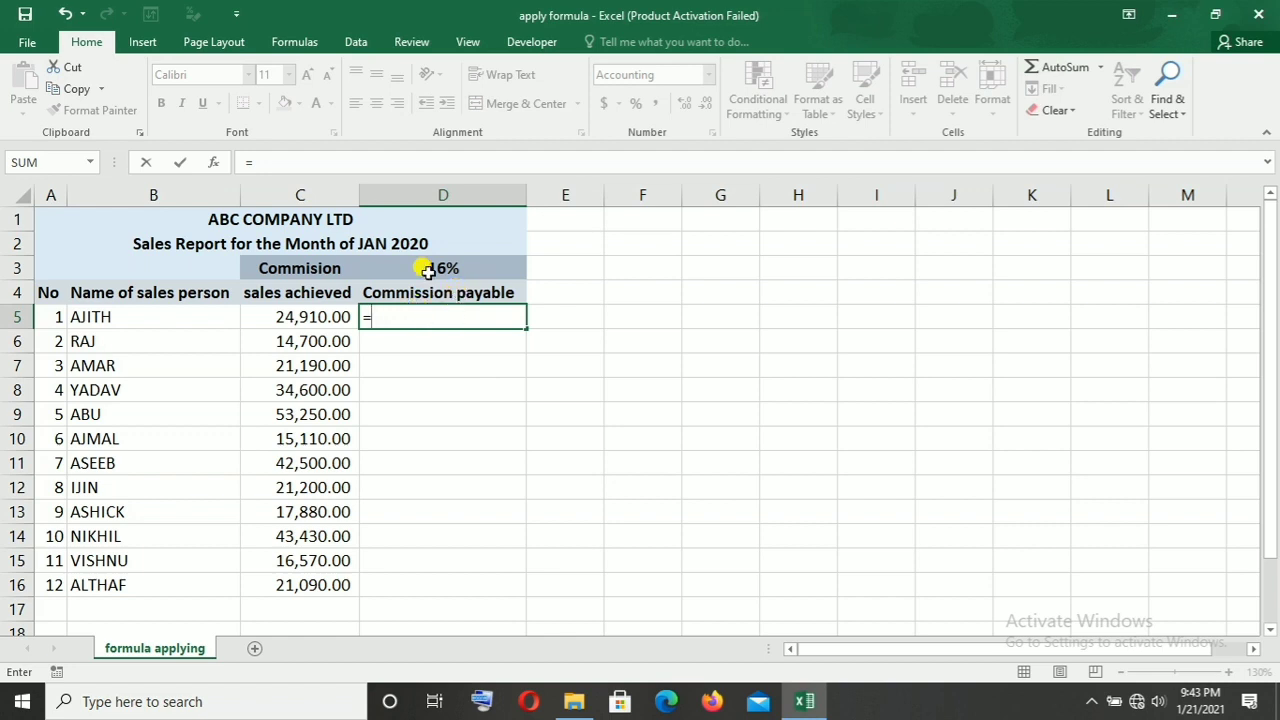
left_click(306, 316)
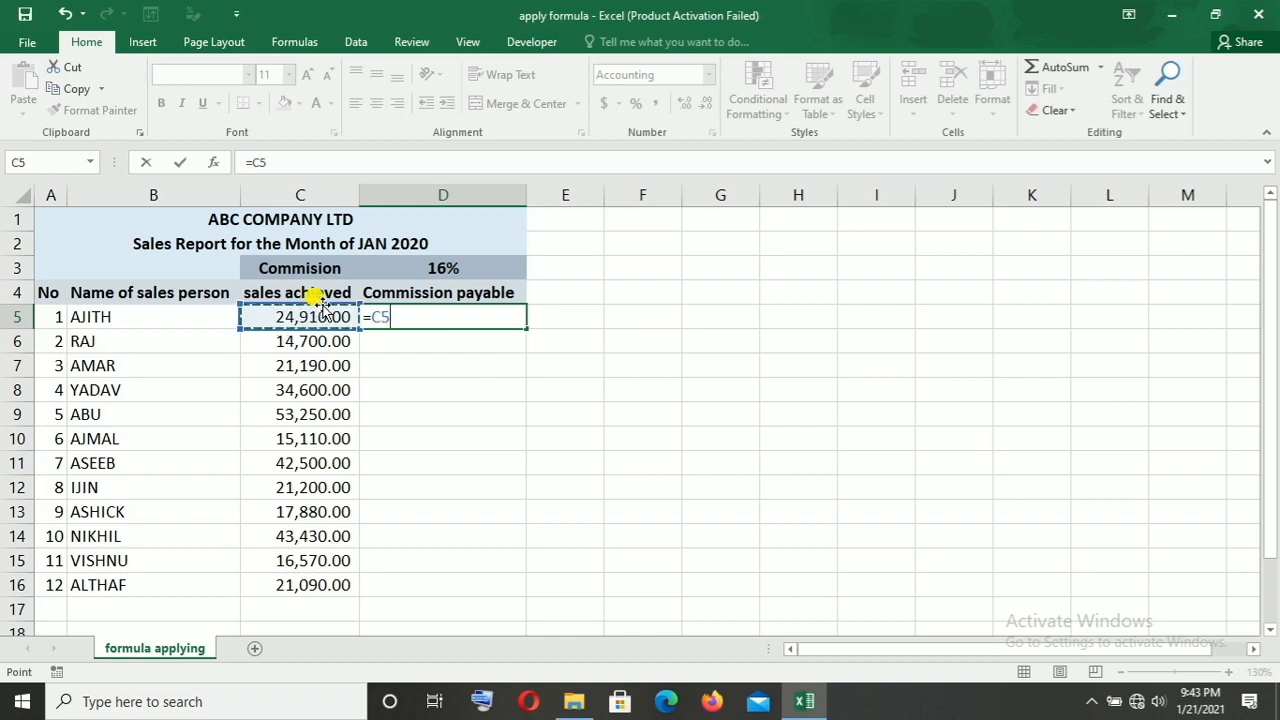
type("*")
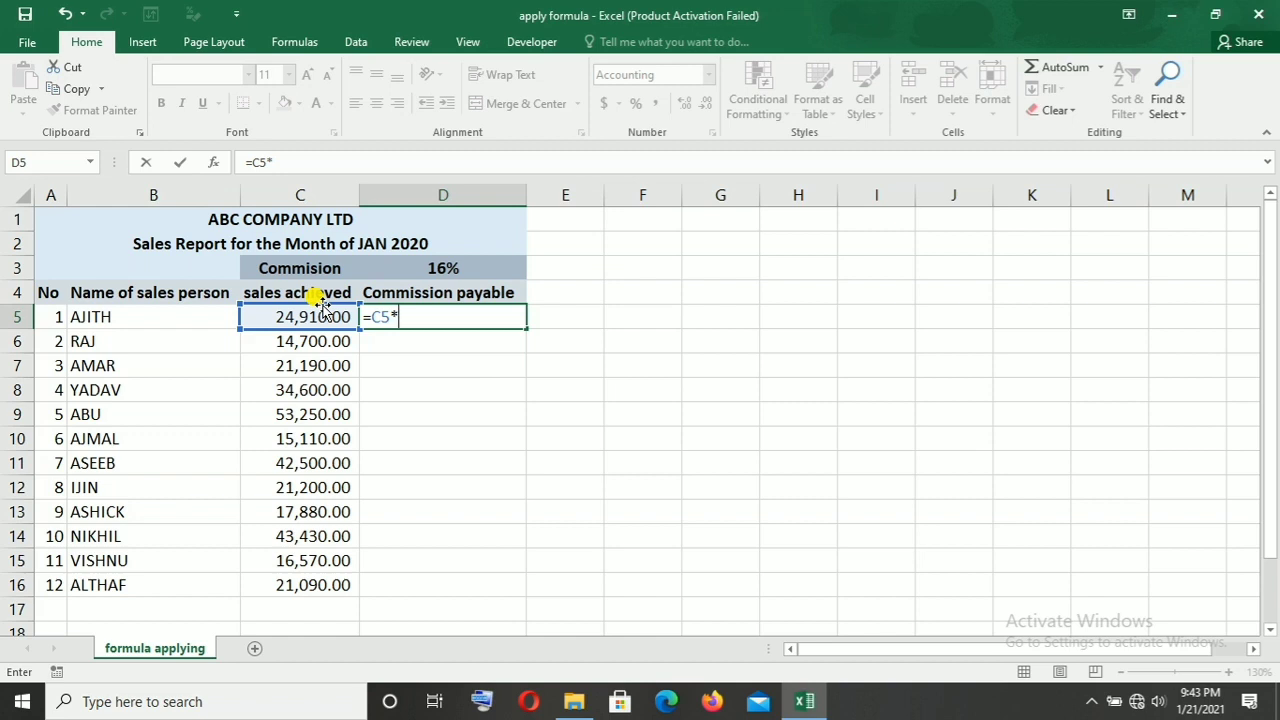
type("16%")
key("Return")
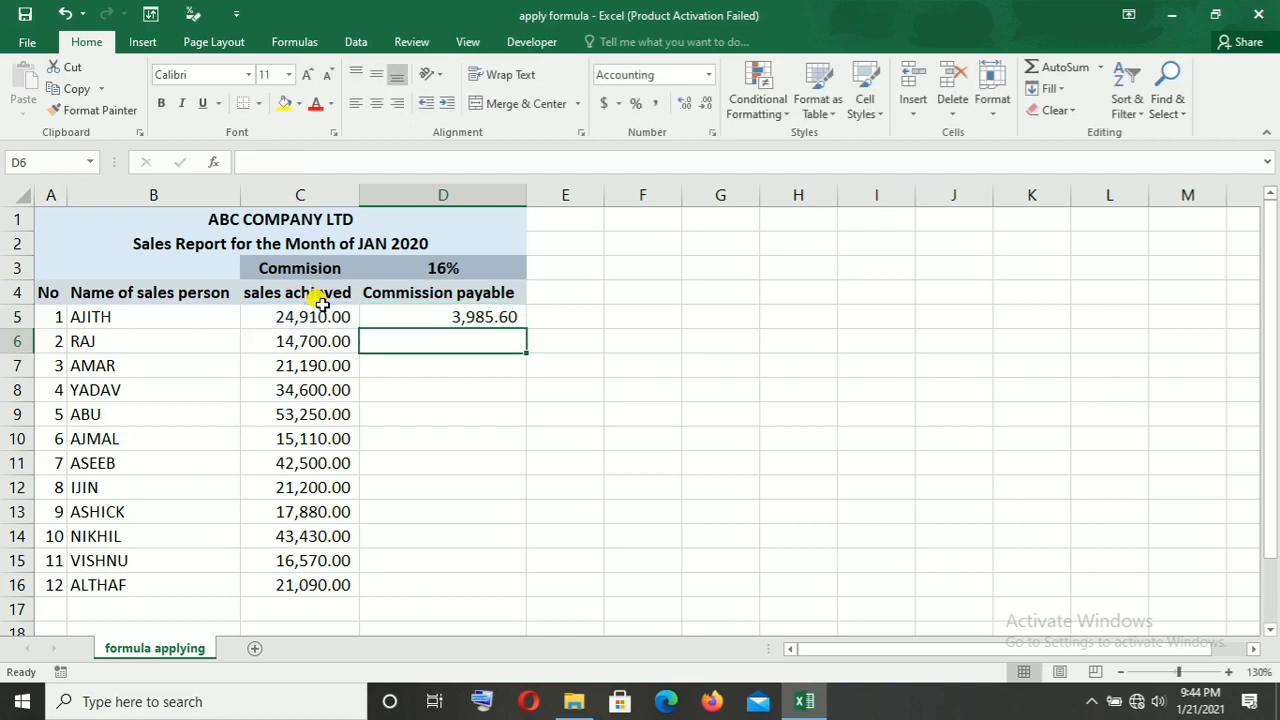
Try extending the D5 commission formula down to D16 with the fill handle twice, undoing each fill
left_click(498, 312)
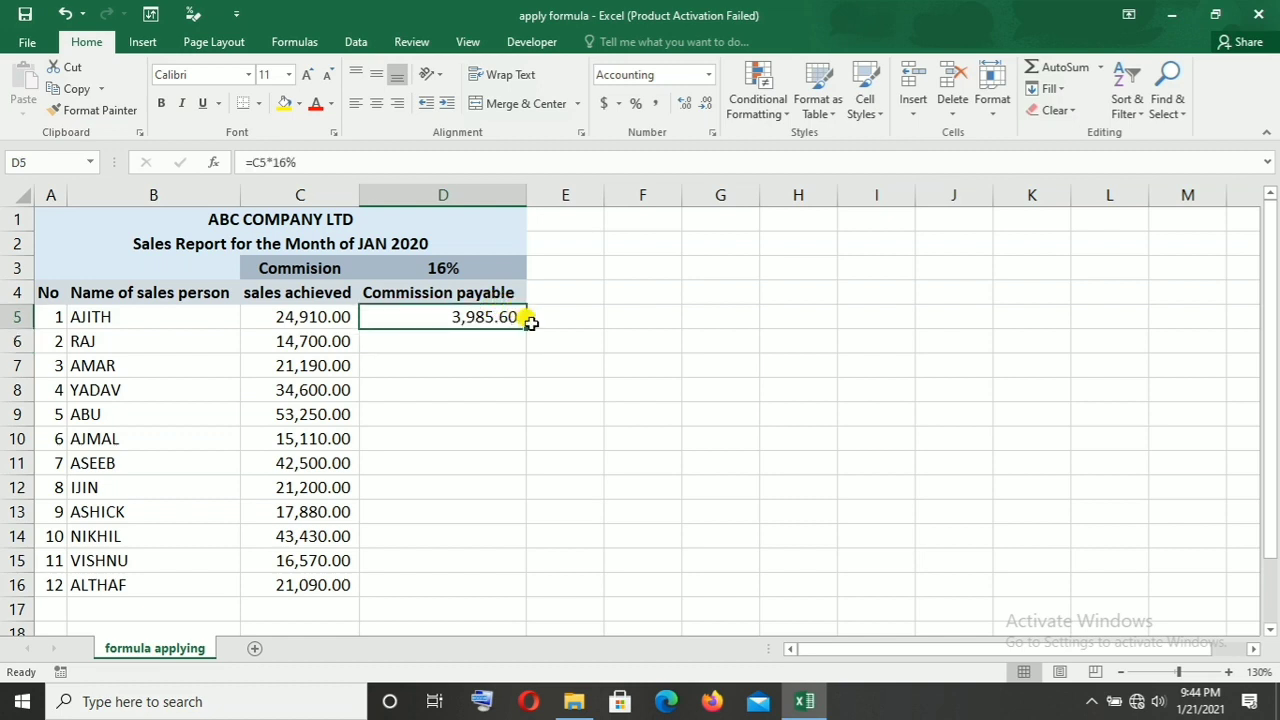
left_click_drag(522, 326, 524, 588)
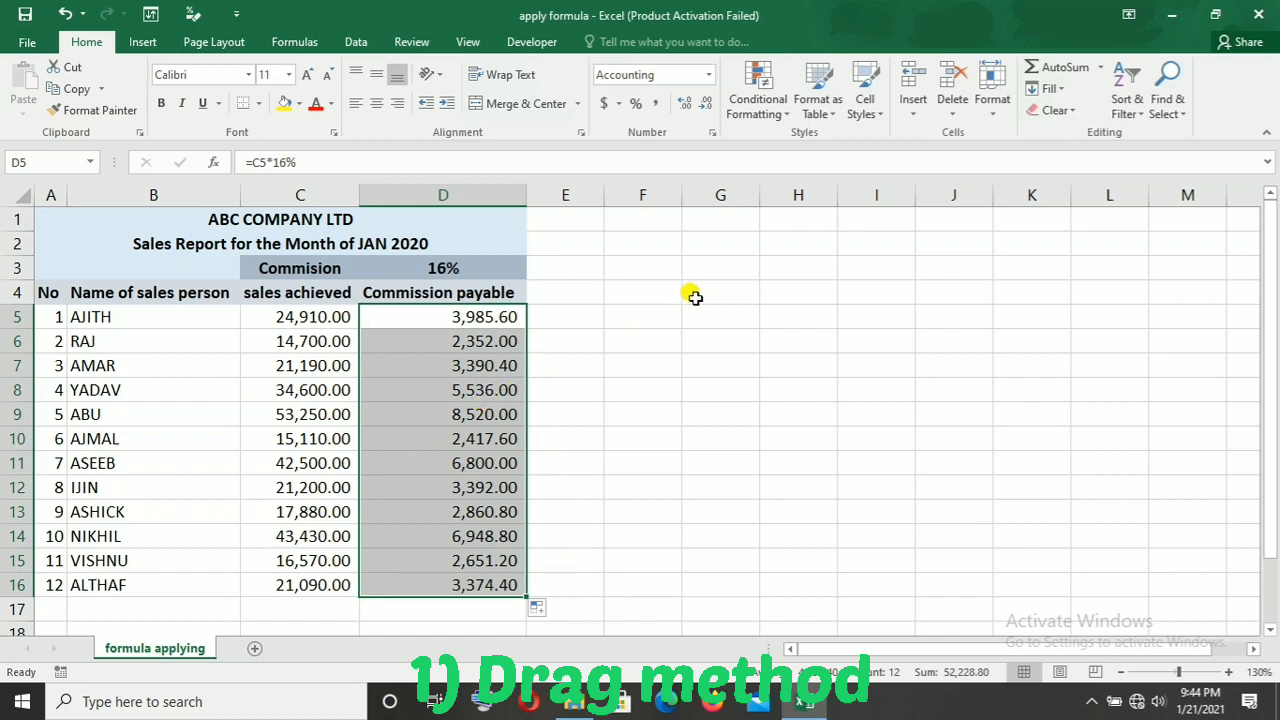
key("ctrl+z")
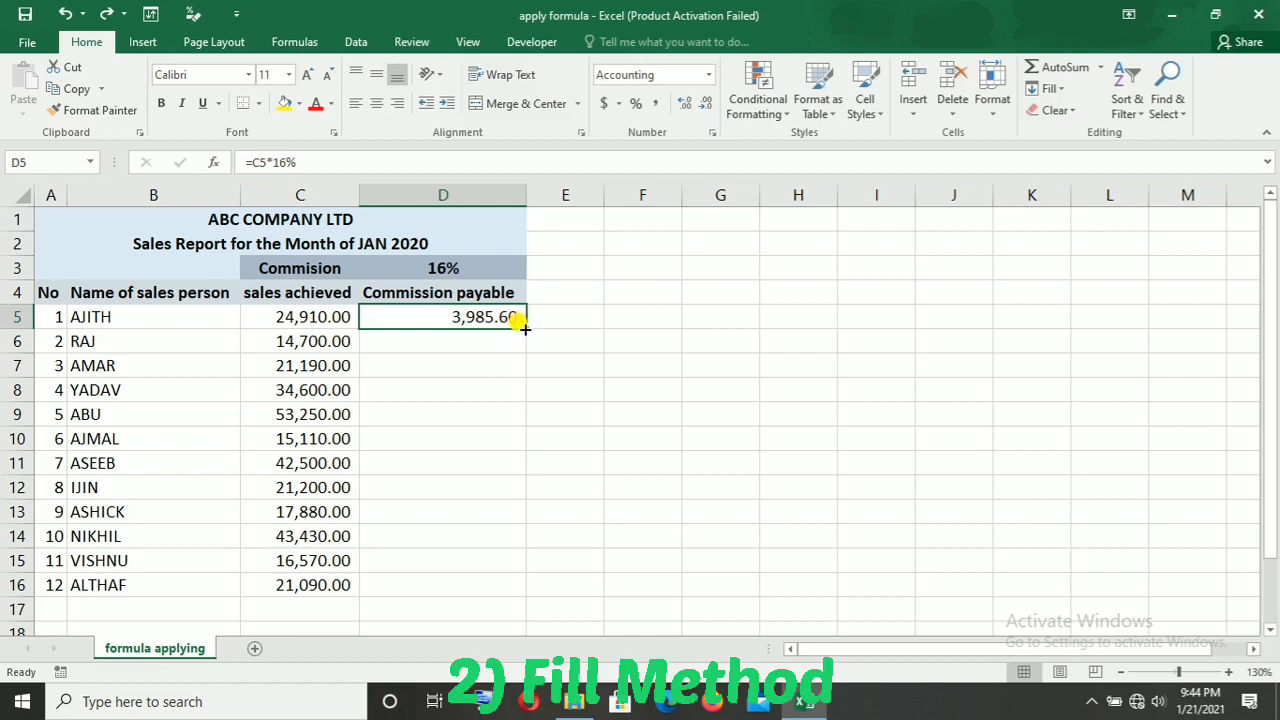
double_click(524, 327)
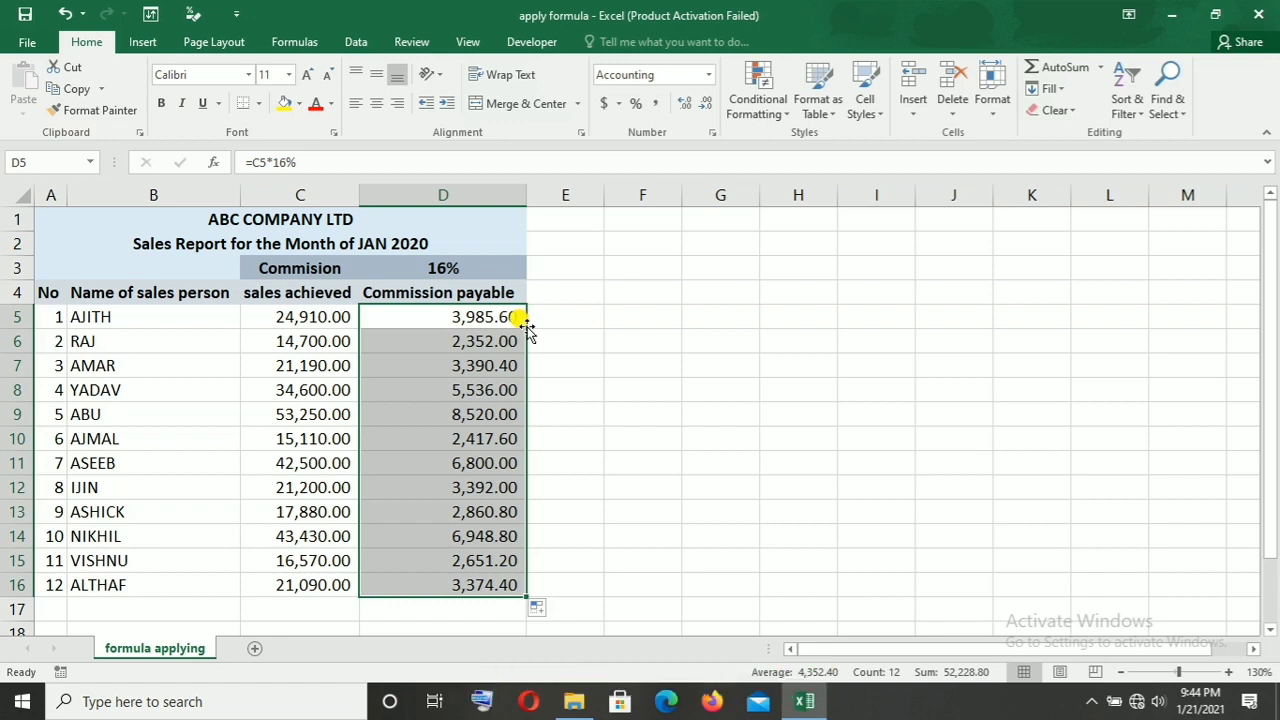
key("ctrl+z")
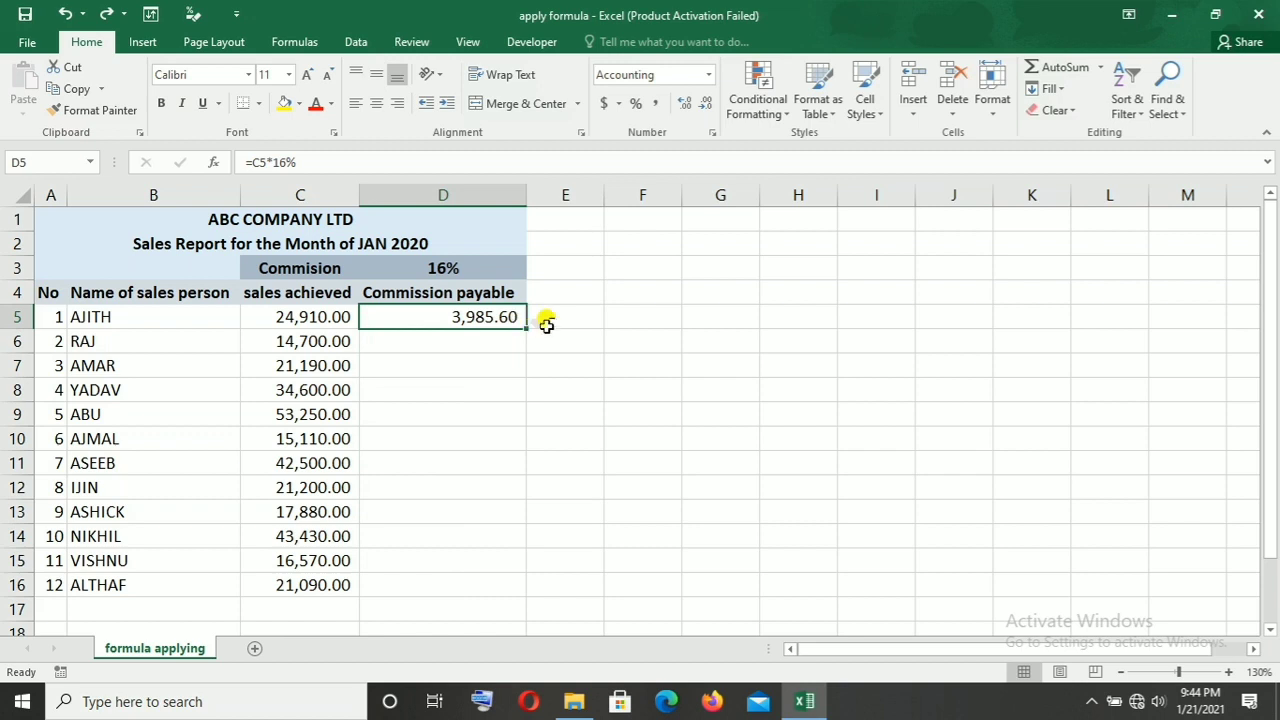
Apply the D5 formula to the range D5:D16 with the Fill Down command
left_click(589, 372)
left_click(456, 319)
left_click(592, 318)
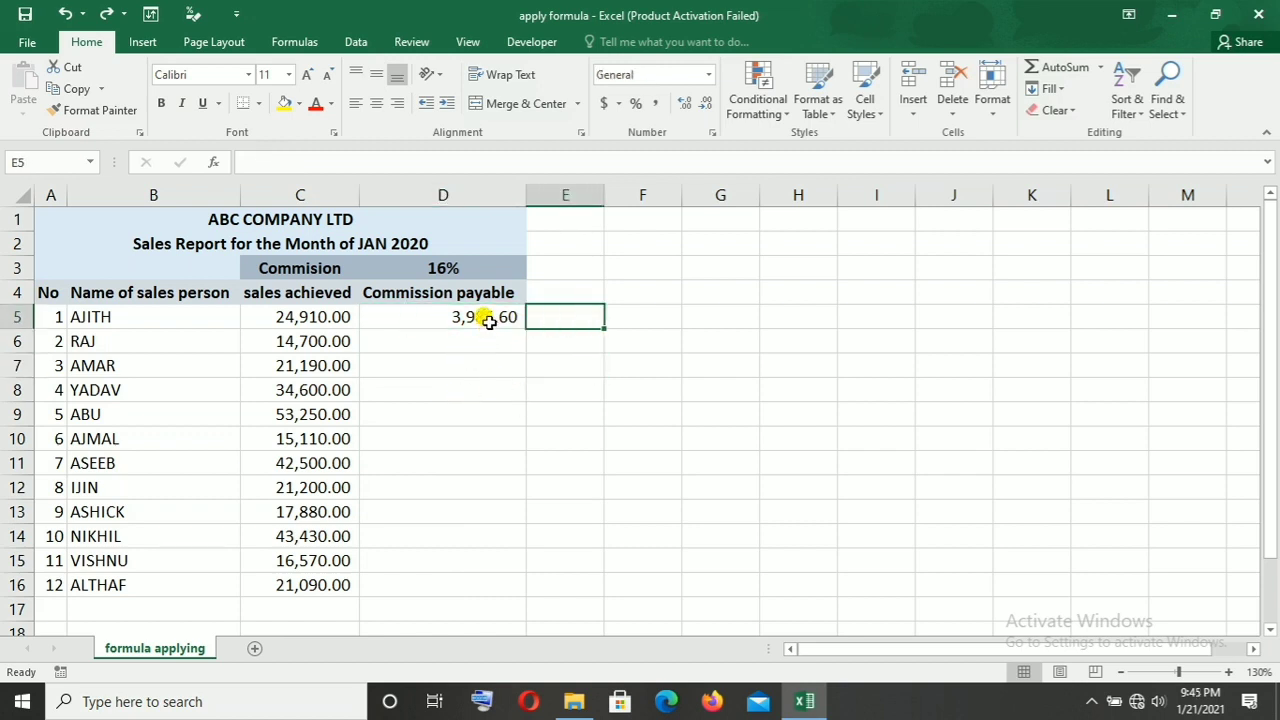
left_click_drag(487, 325, 489, 580)
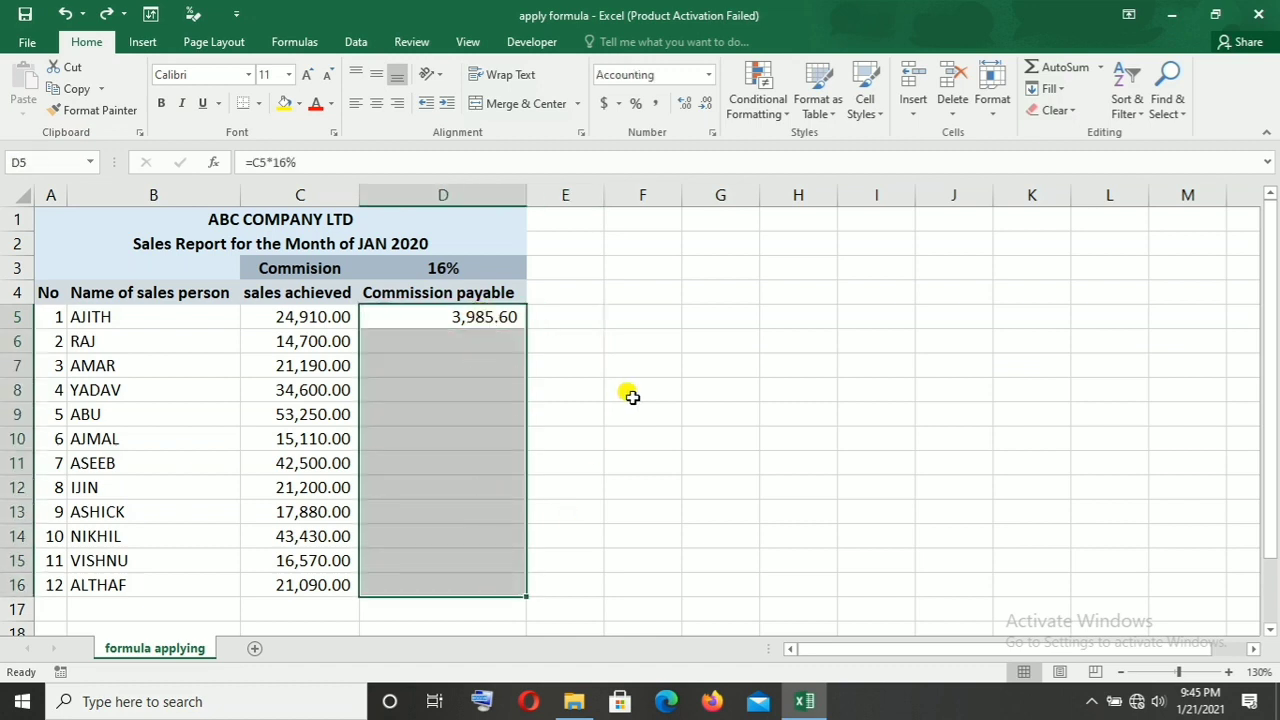
key("ctrl+d")
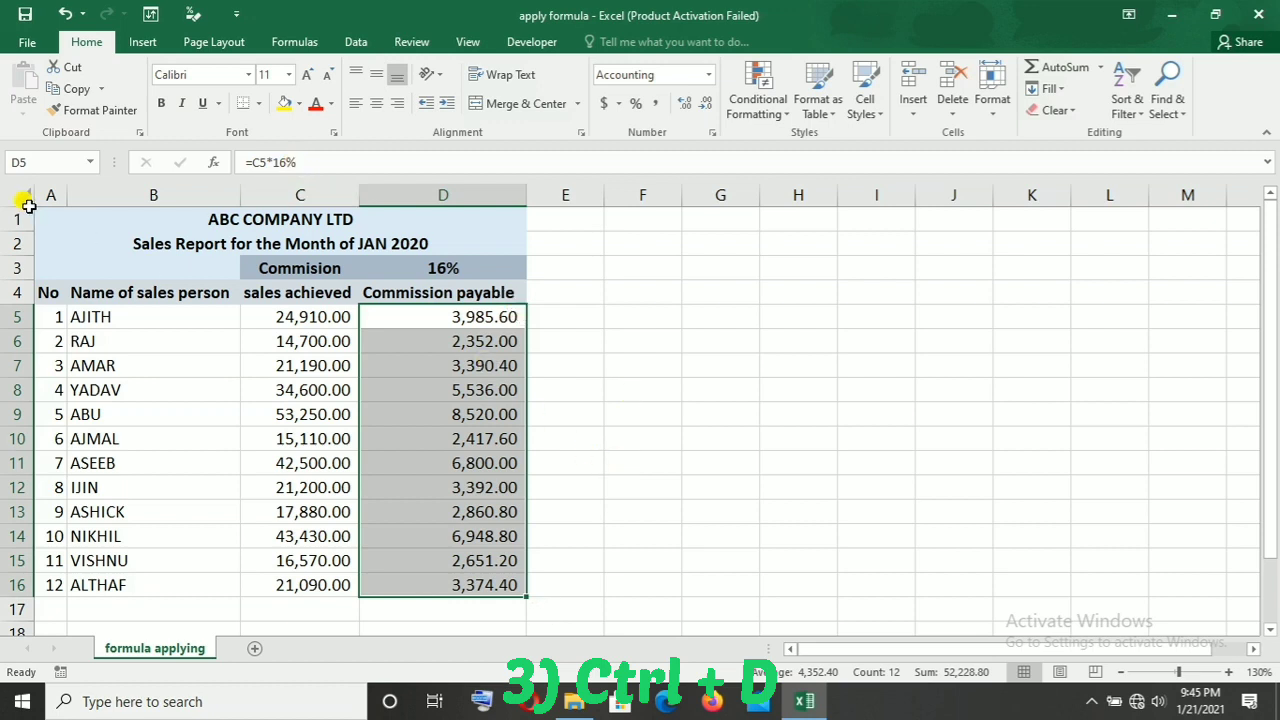
Enter the formula =C5*16% in the emptied cell D5 of the Commission payable column
left_click(495, 336)
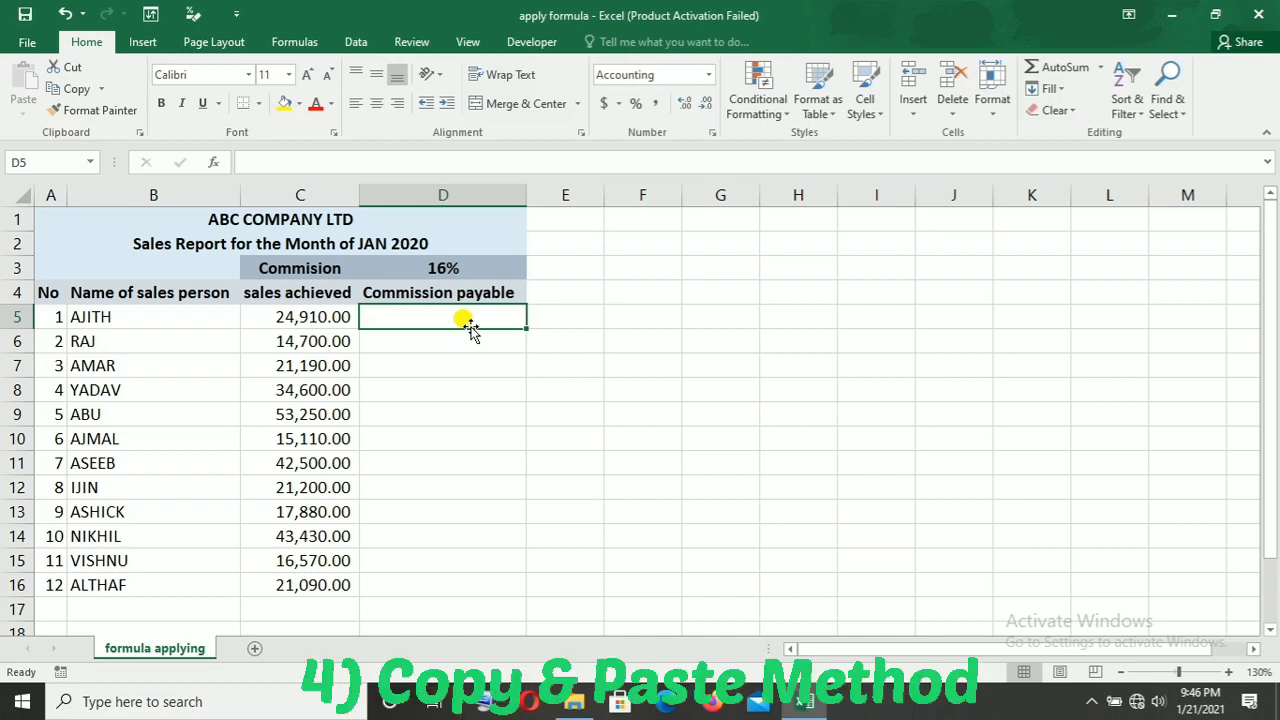
type("=")
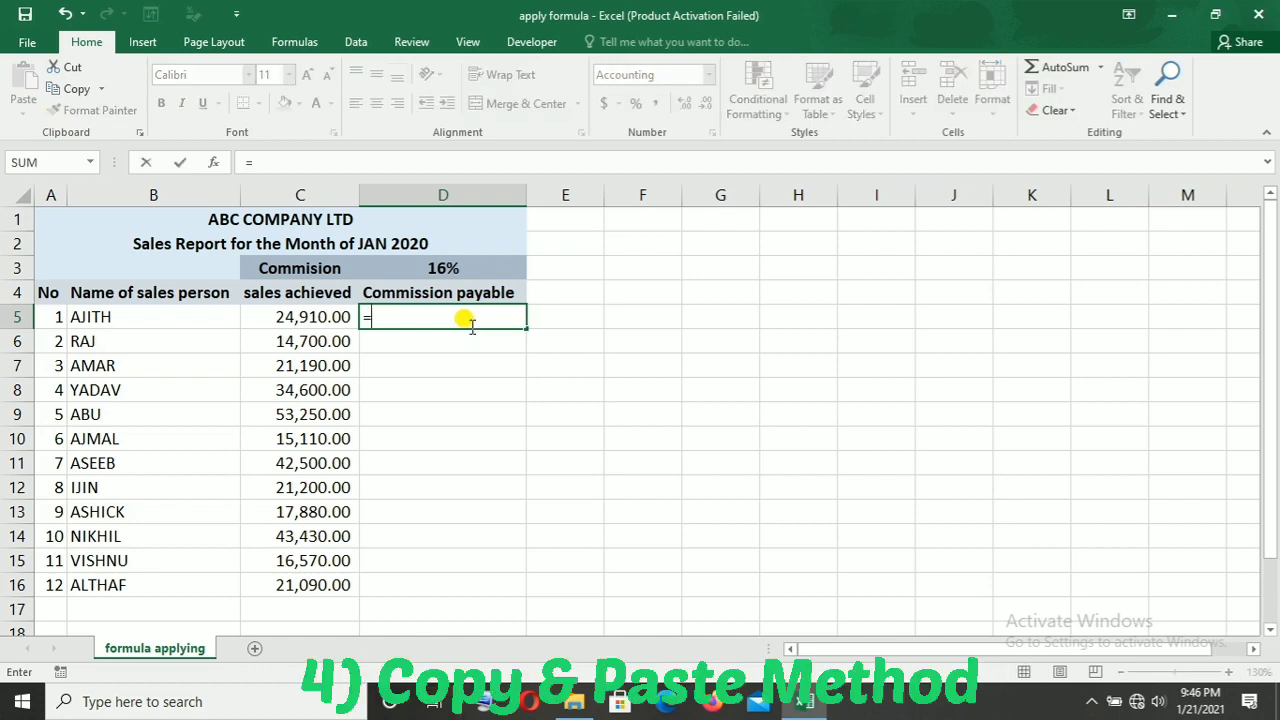
left_click(305, 318)
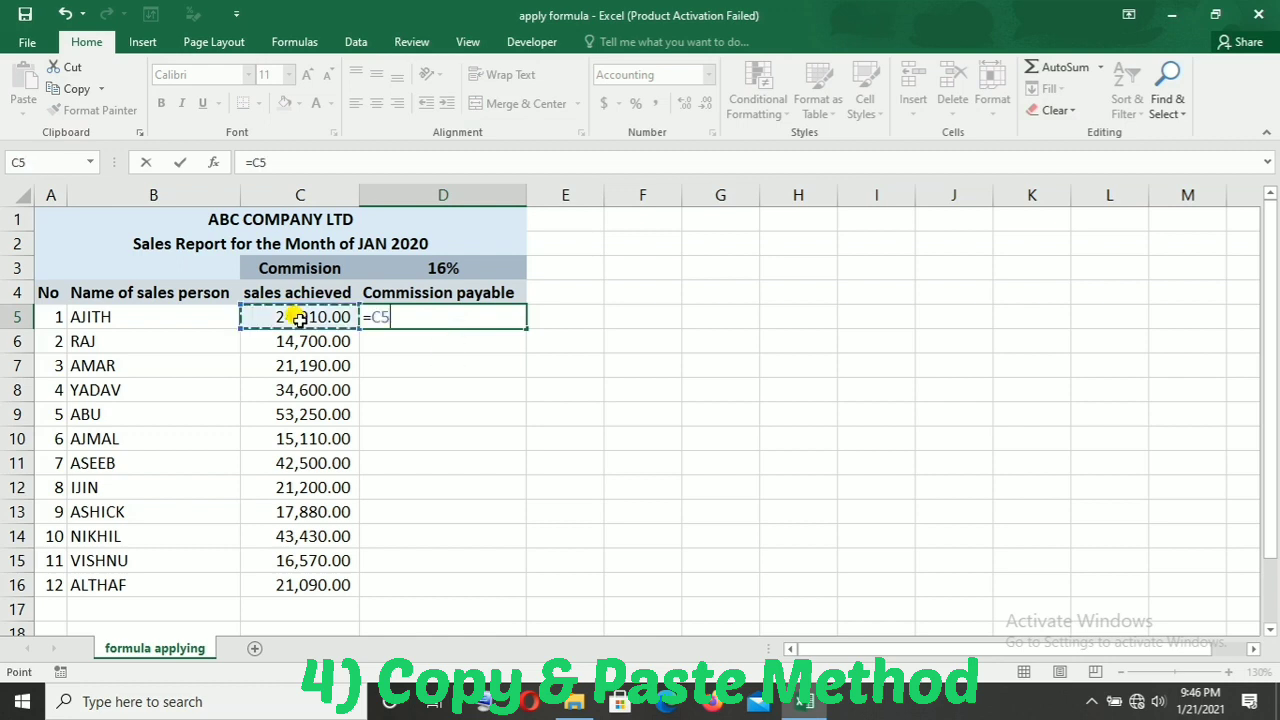
type("*")
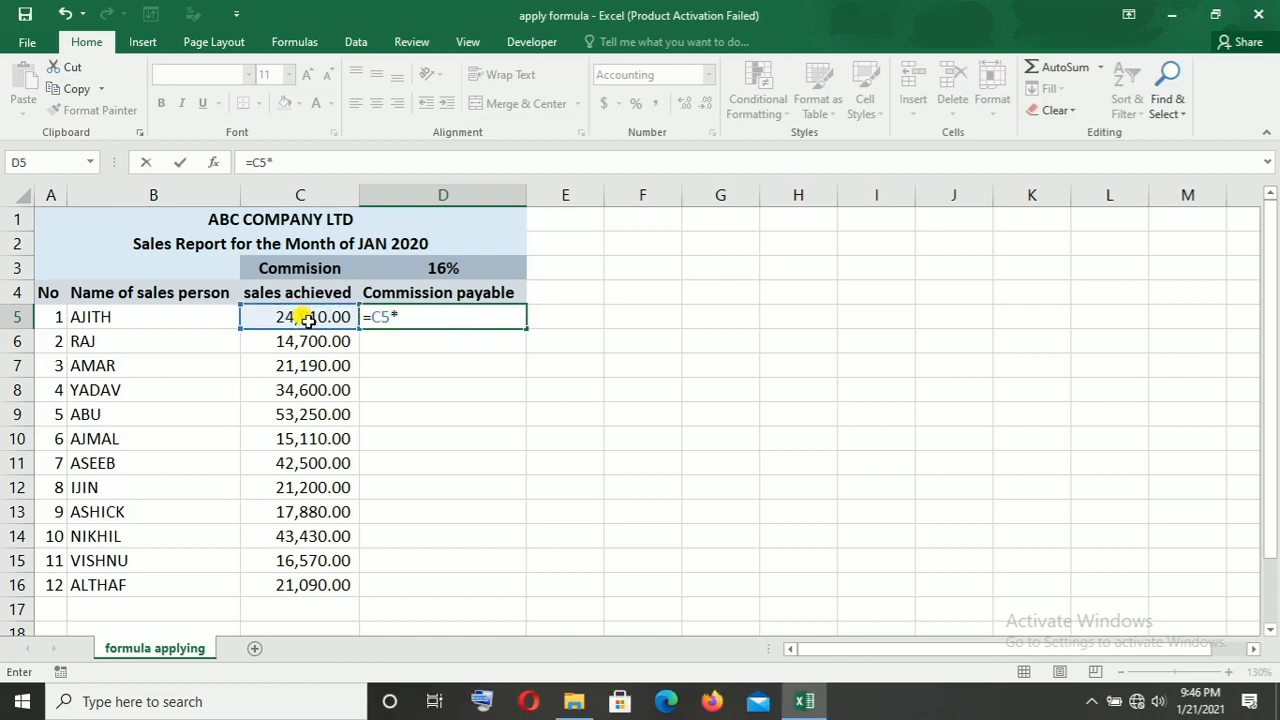
type("16%")
key("Return")
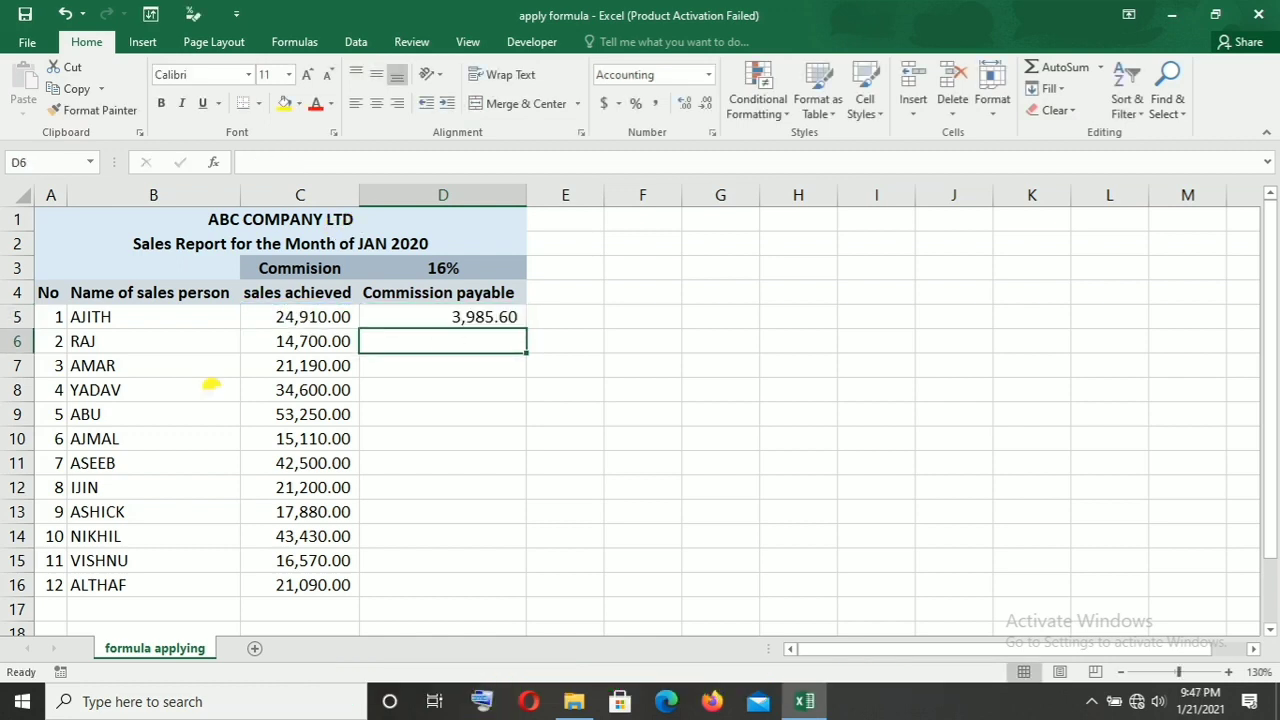
Copy the commission formula from D5 and paste it into D5:D16, then end copy mode
left_click(418, 318)
key("ctrl+c")
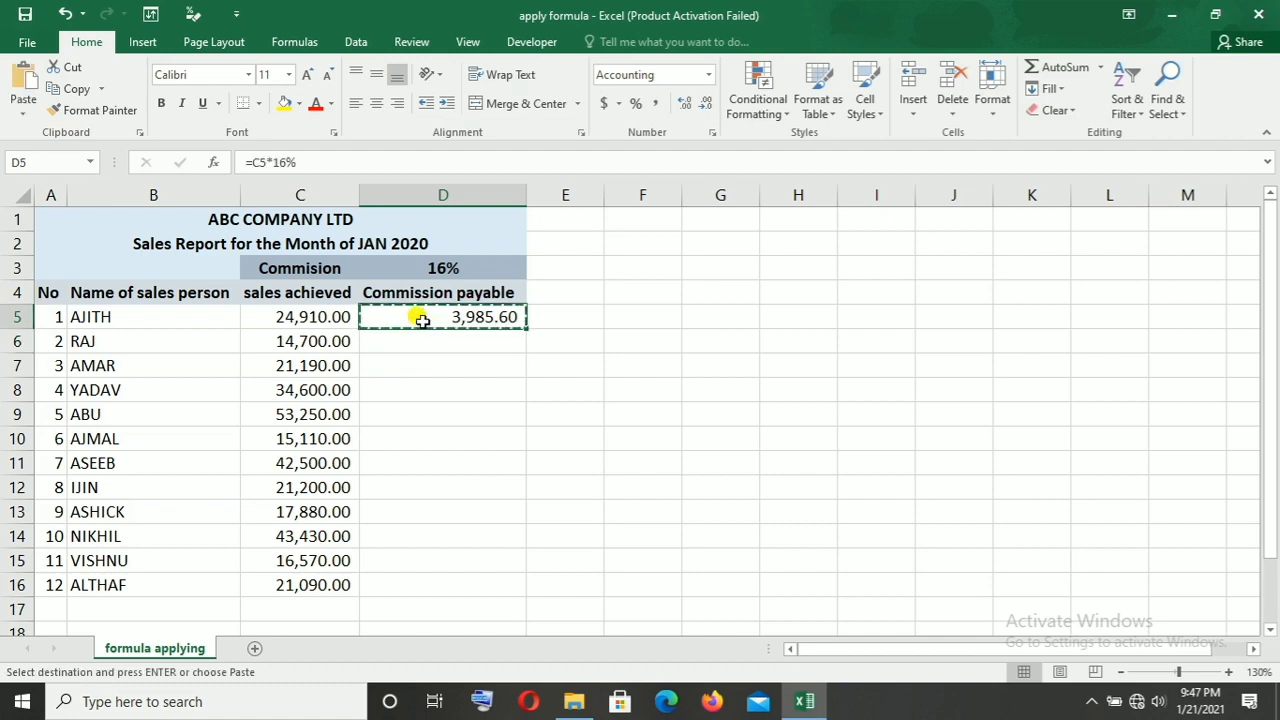
left_click_drag(414, 316, 406, 574)
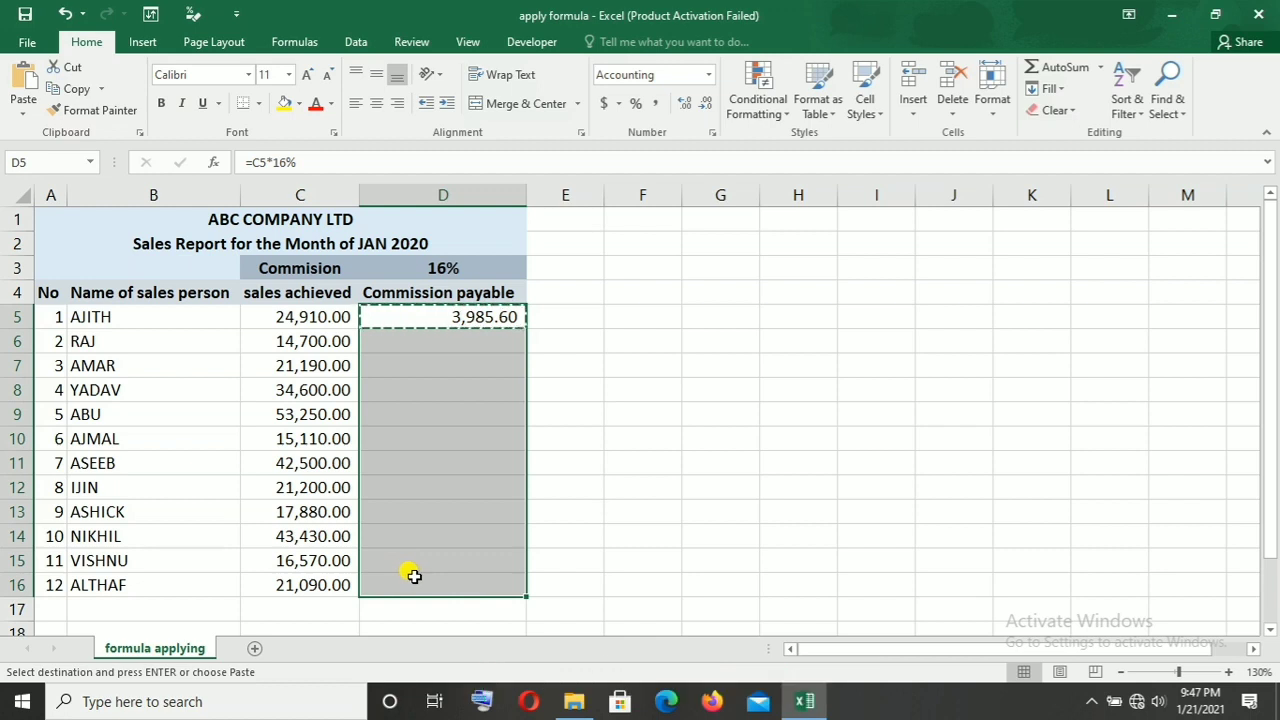
key("ctrl+v")
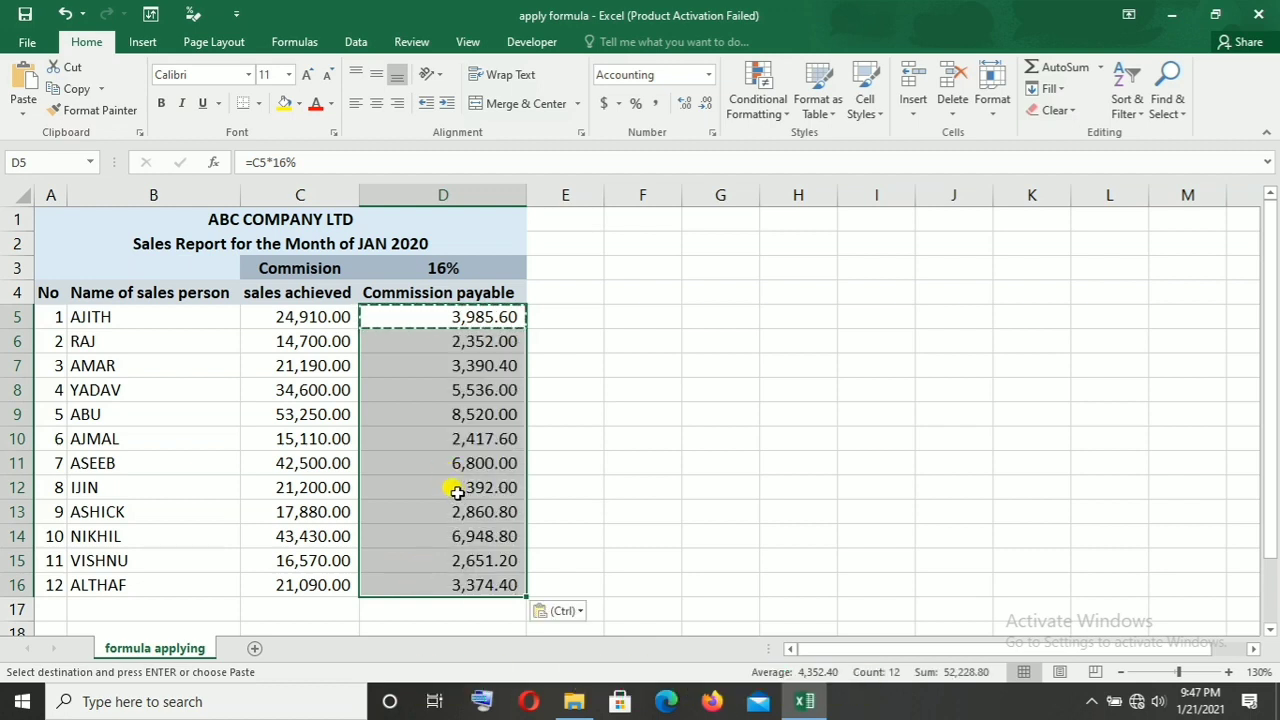
key("Escape")
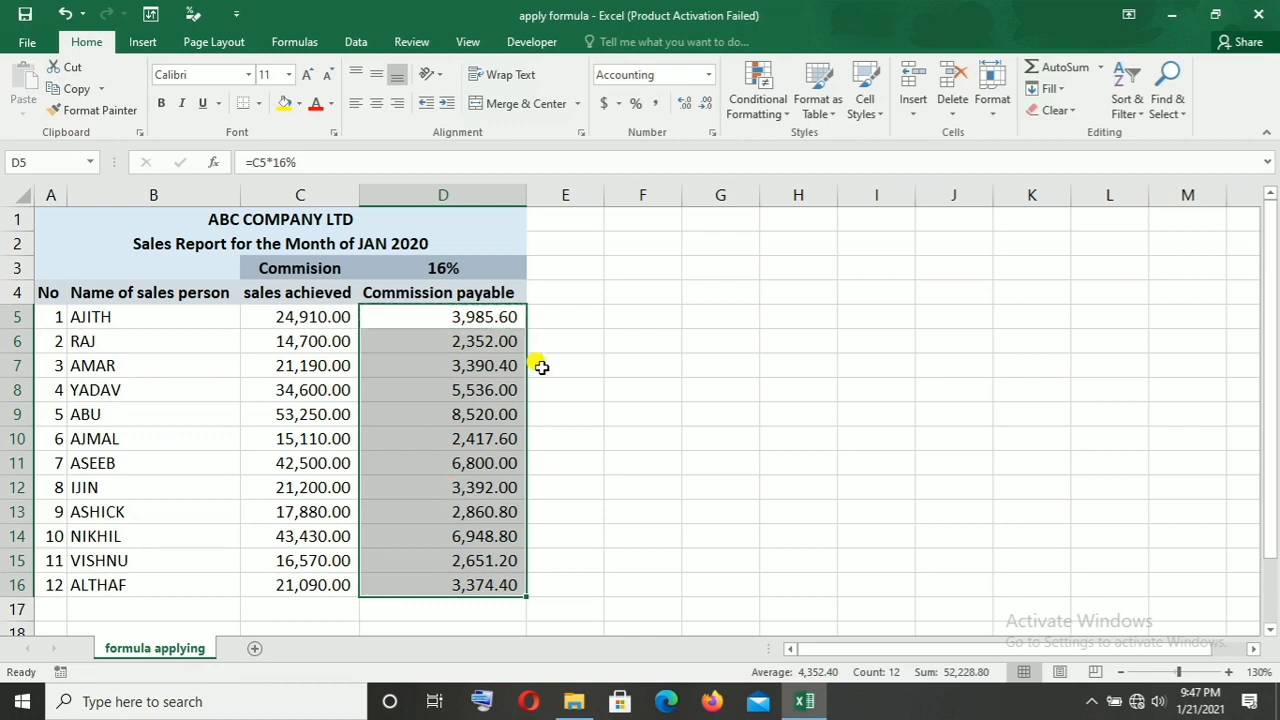
Clear all commission formulas from the range D5:D16
left_click(626, 337)
left_click(458, 316)
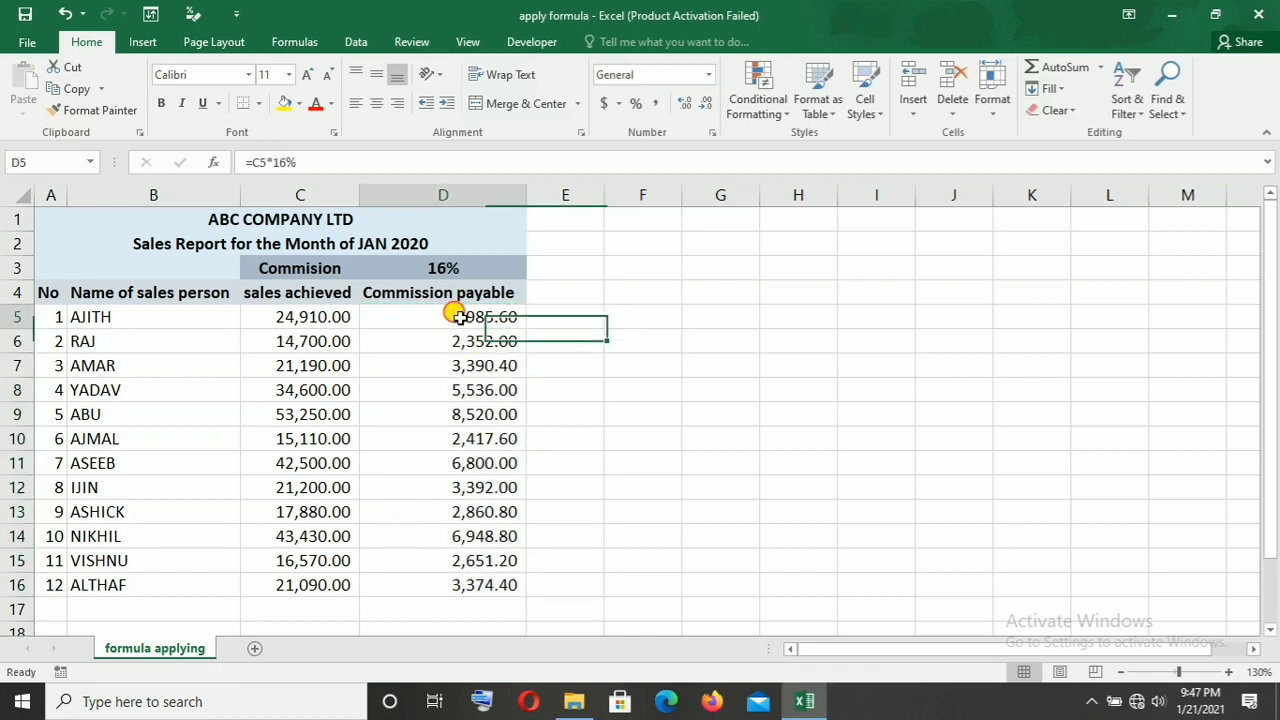
left_click_drag(458, 316, 475, 578)
key("Delete")
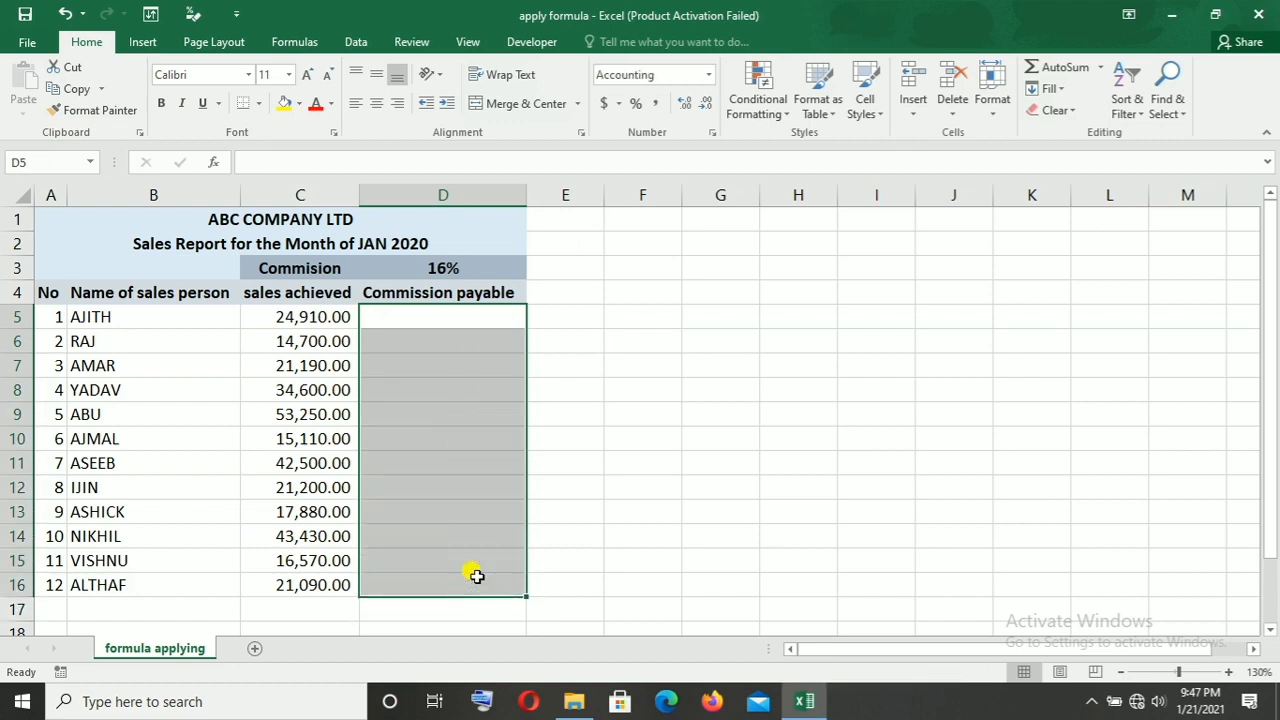
Enter =C5*16% into all cells of the selected range D5:D16 at once
left_click_drag(488, 320, 486, 591)
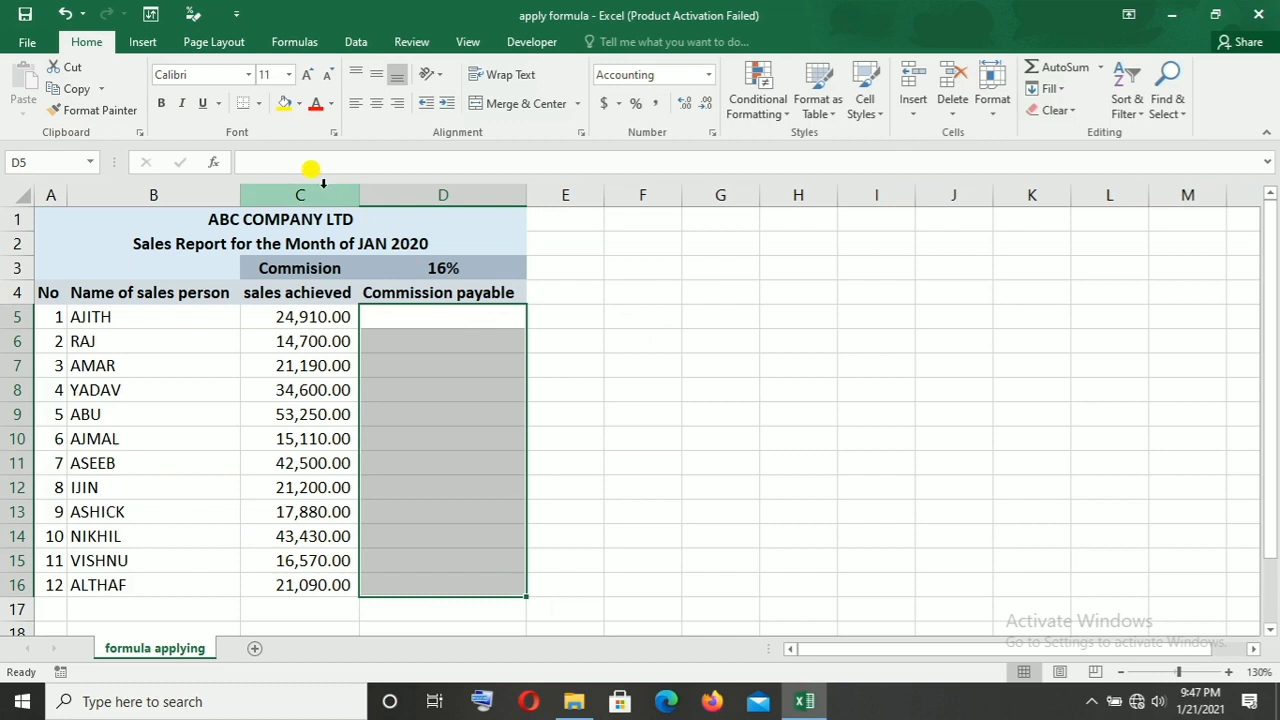
left_click(305, 160)
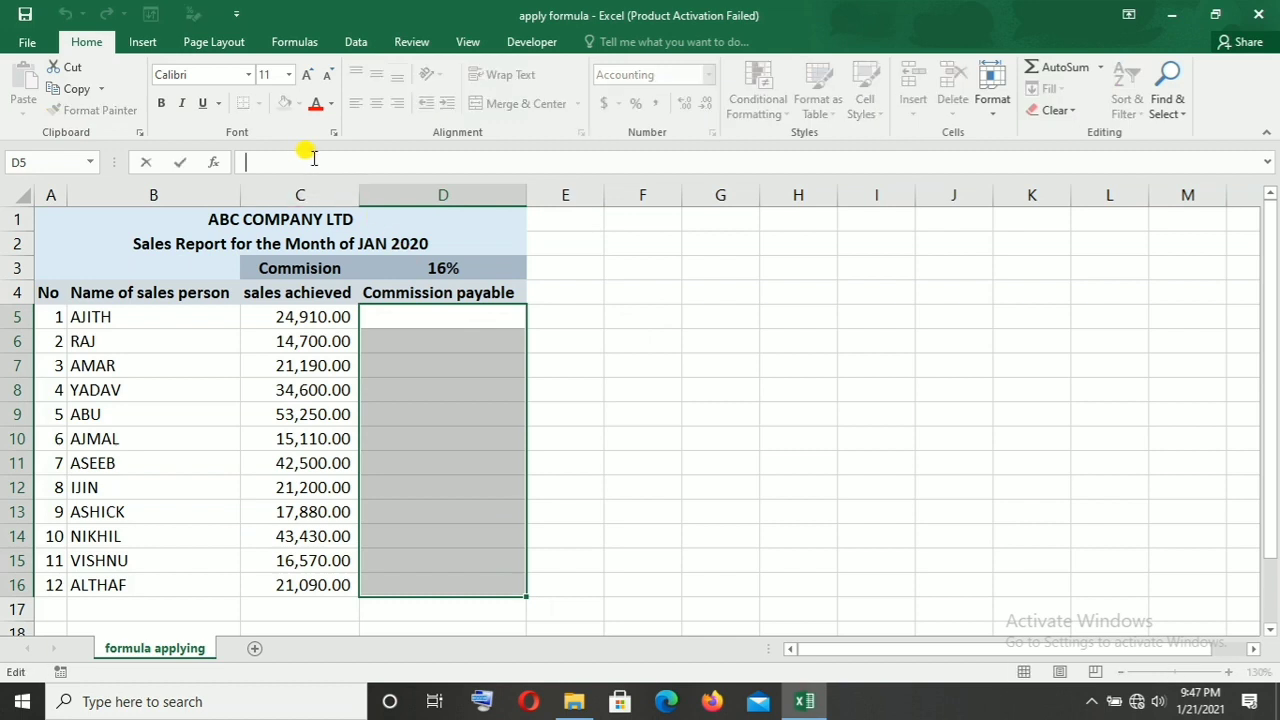
type("=")
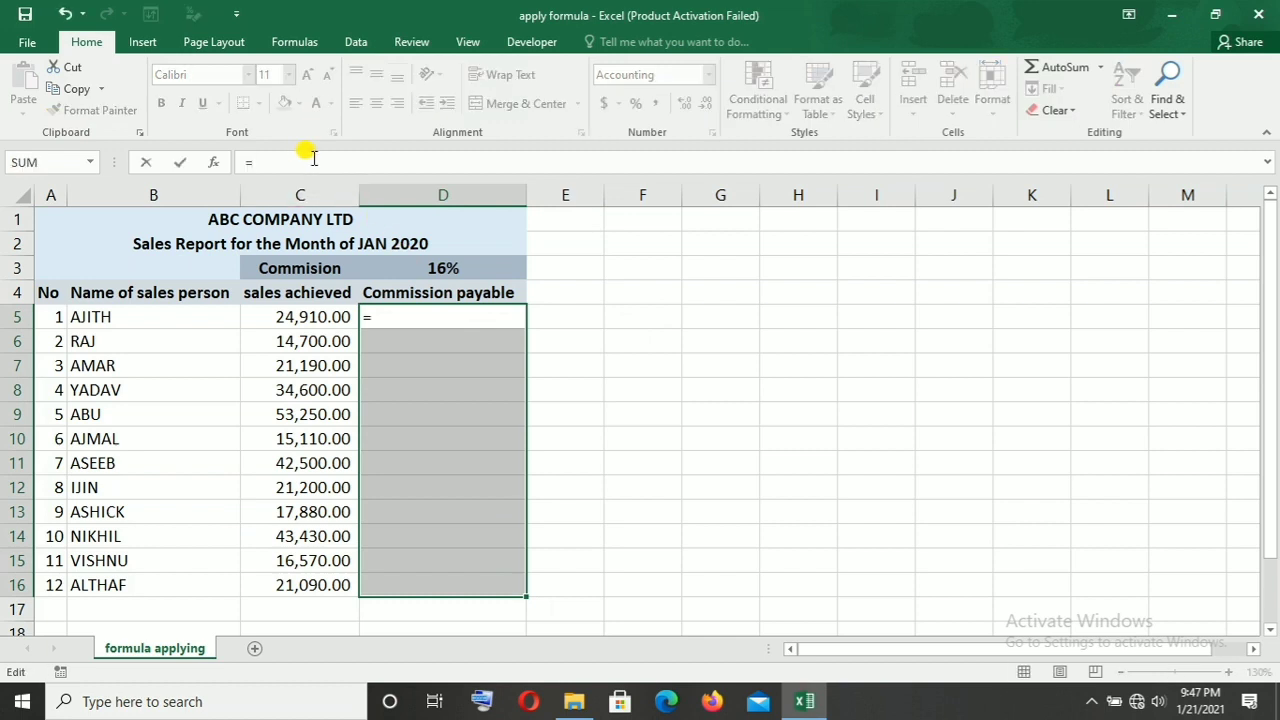
left_click(313, 314)
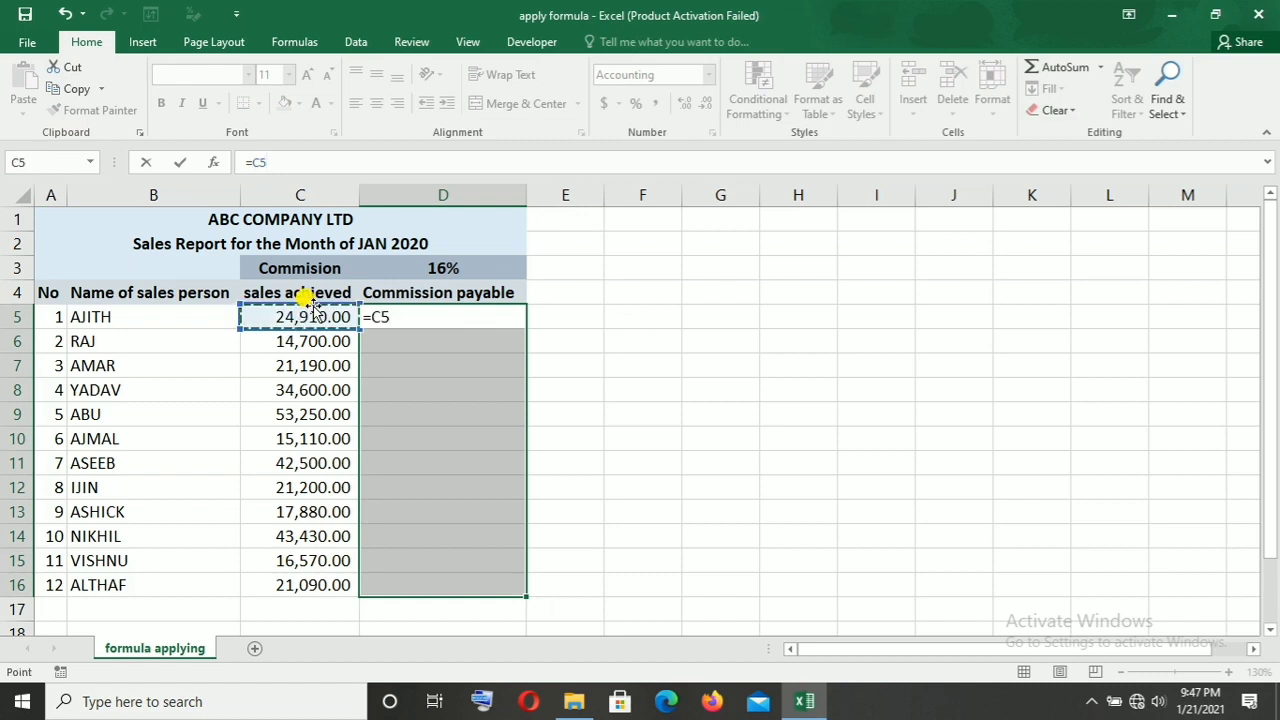
type("*16%")
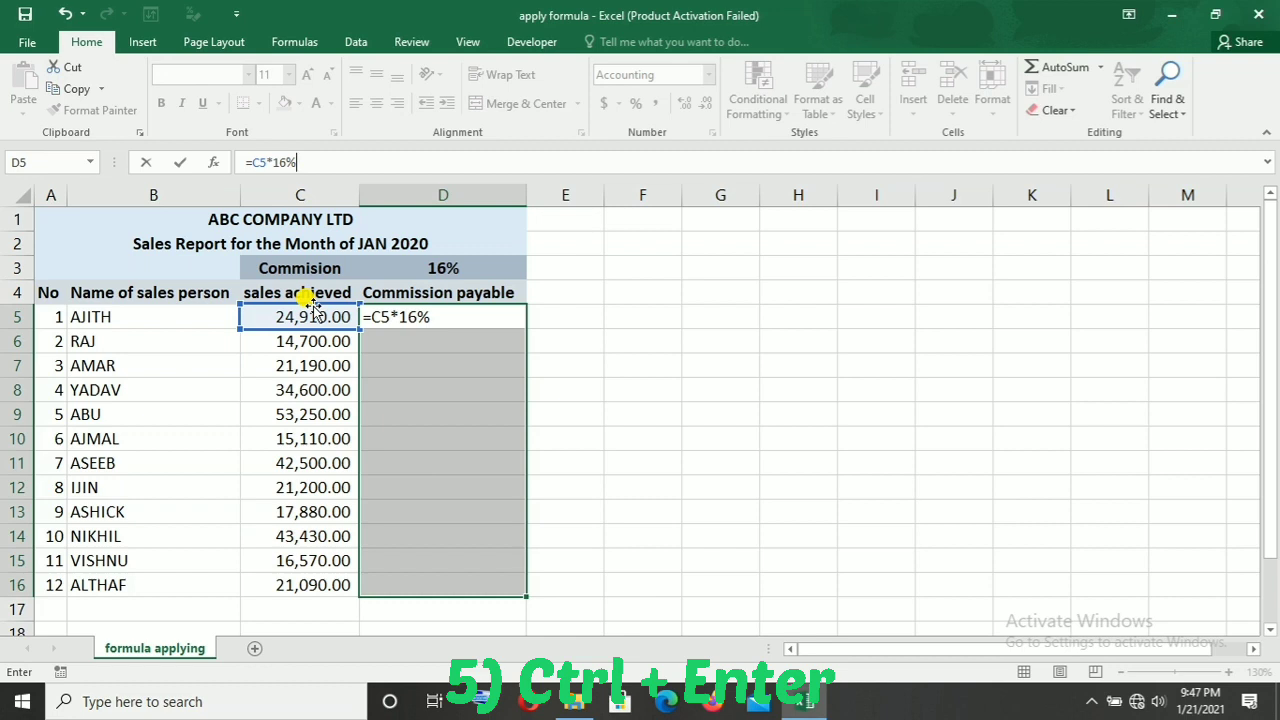
key("ctrl+Return")
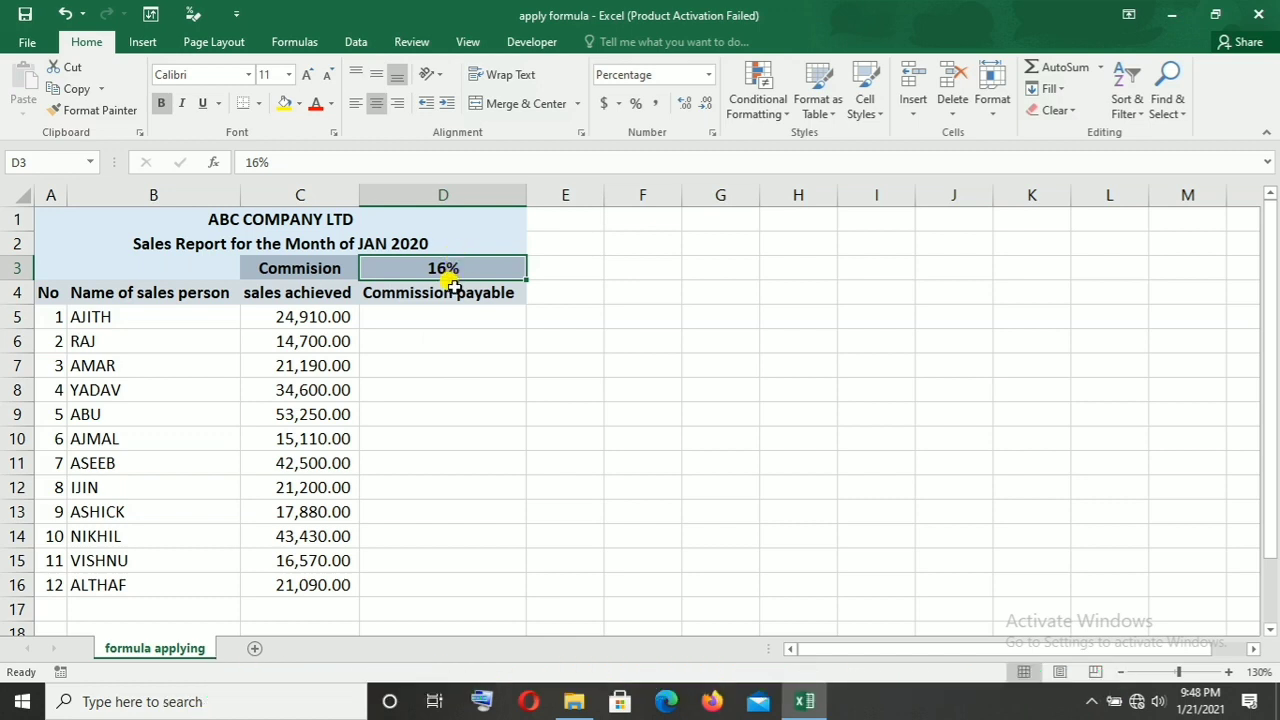
Enter =C5*D3 in D5, referencing the commission rate cell, and autofill the formula down to D16
left_click(447, 313)
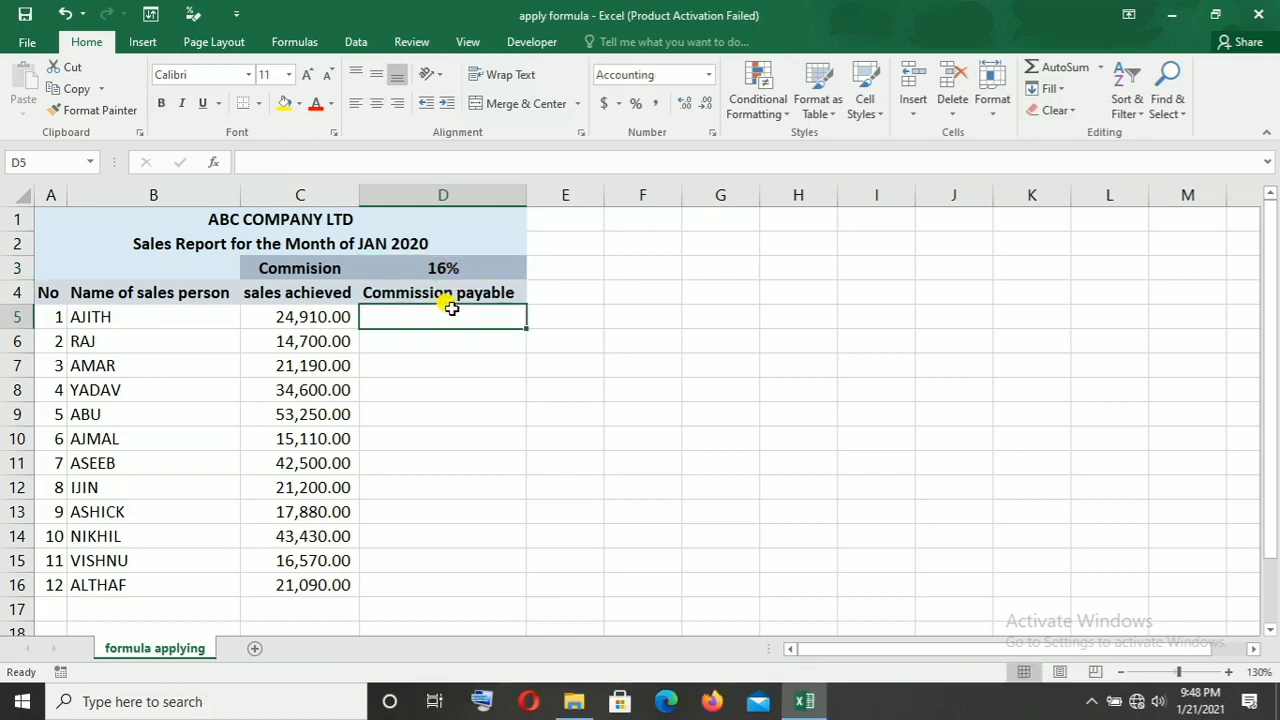
type("=")
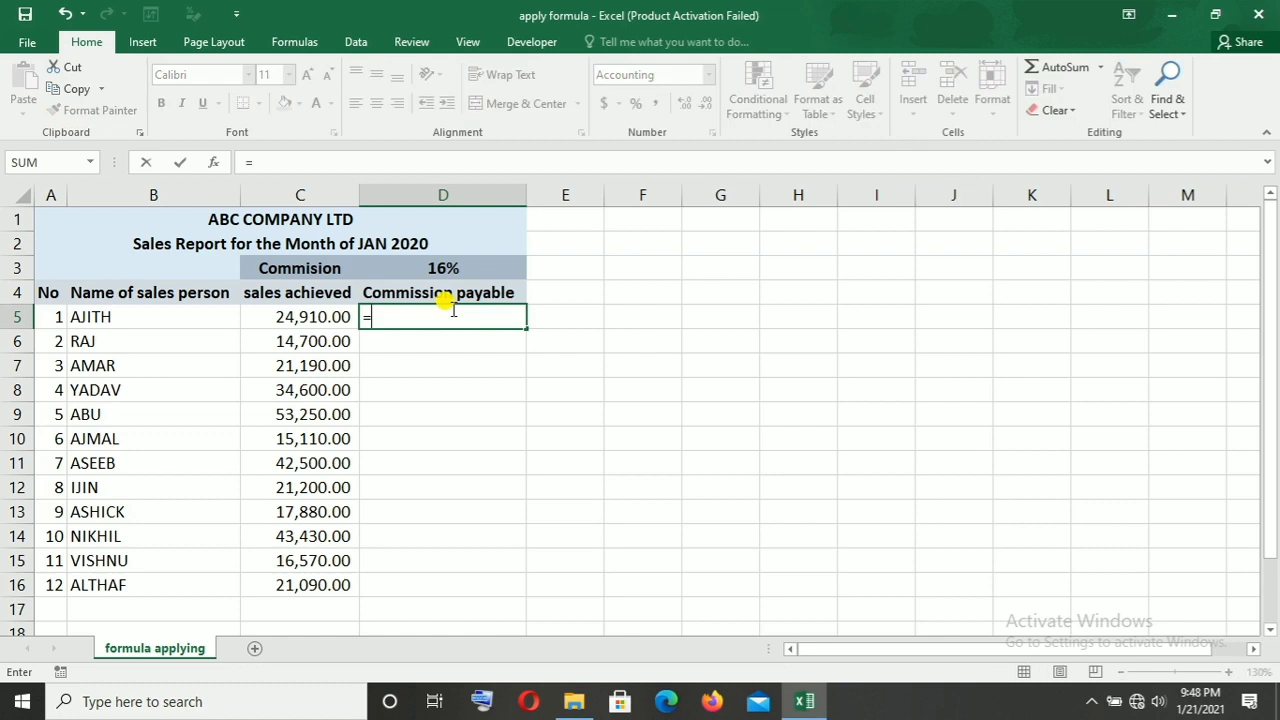
left_click(337, 316)
type("*")
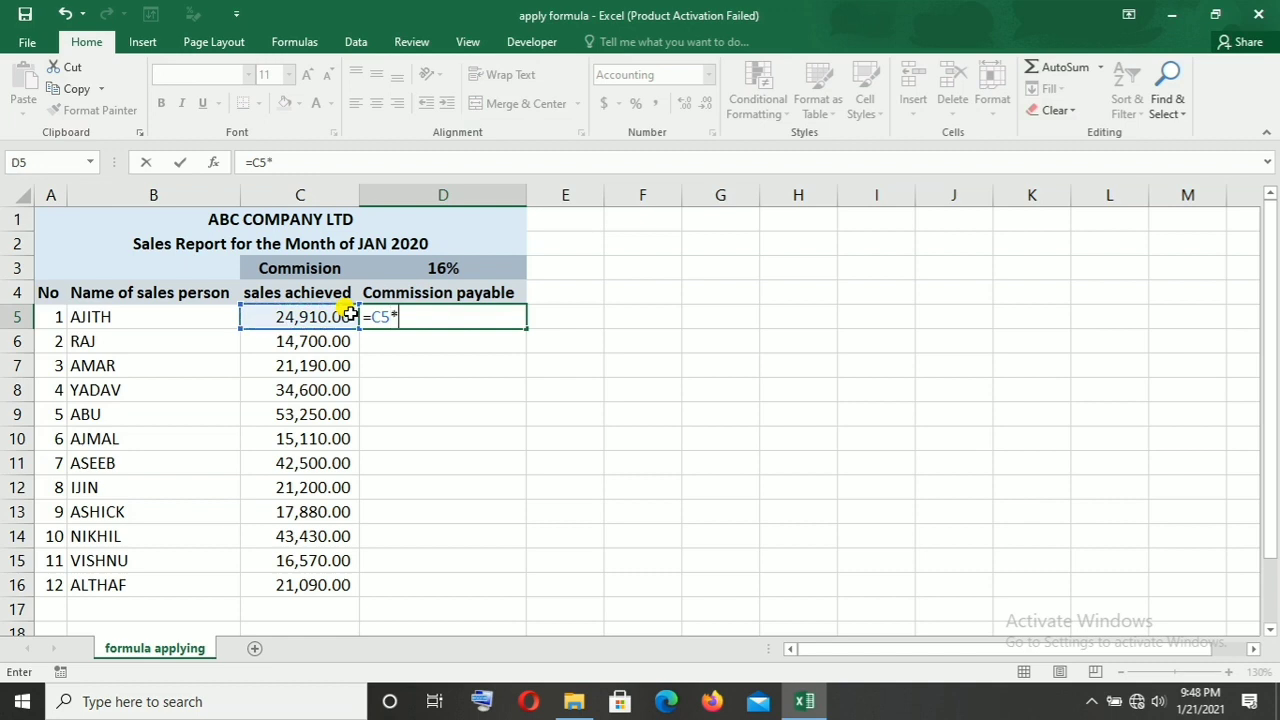
left_click(443, 268)
key("Return")
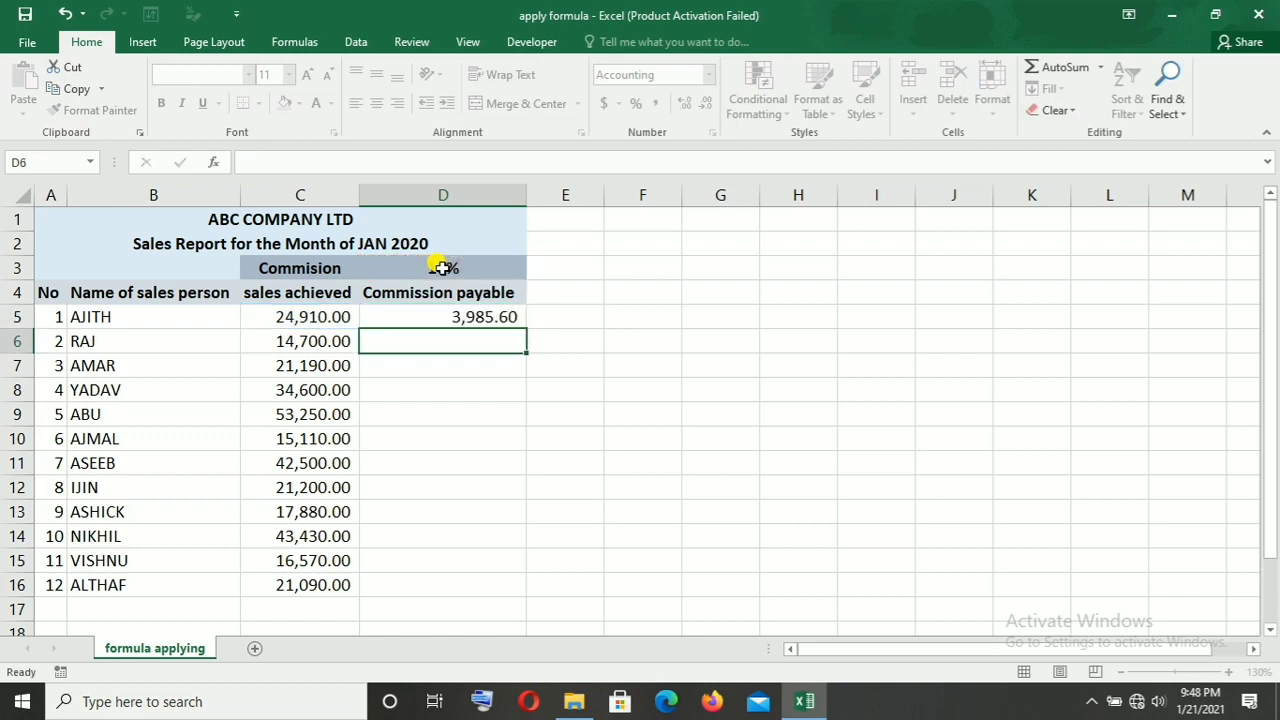
left_click(475, 318)
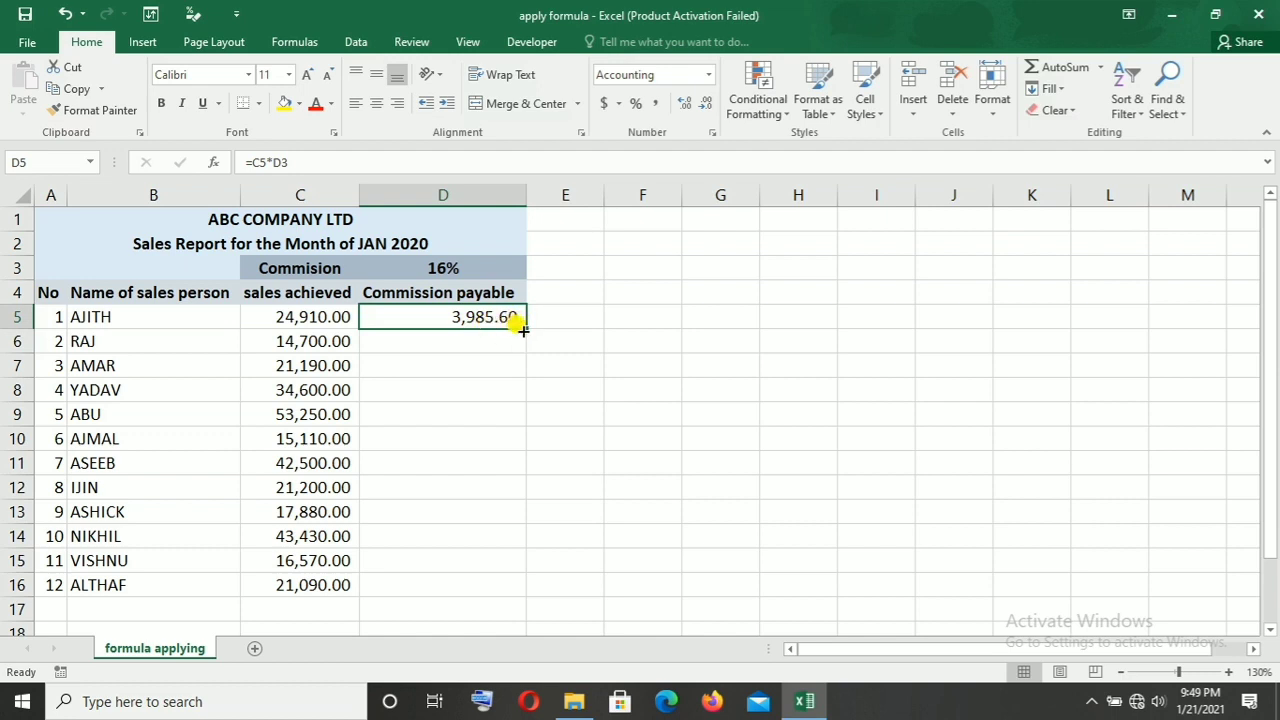
double_click(522, 329)
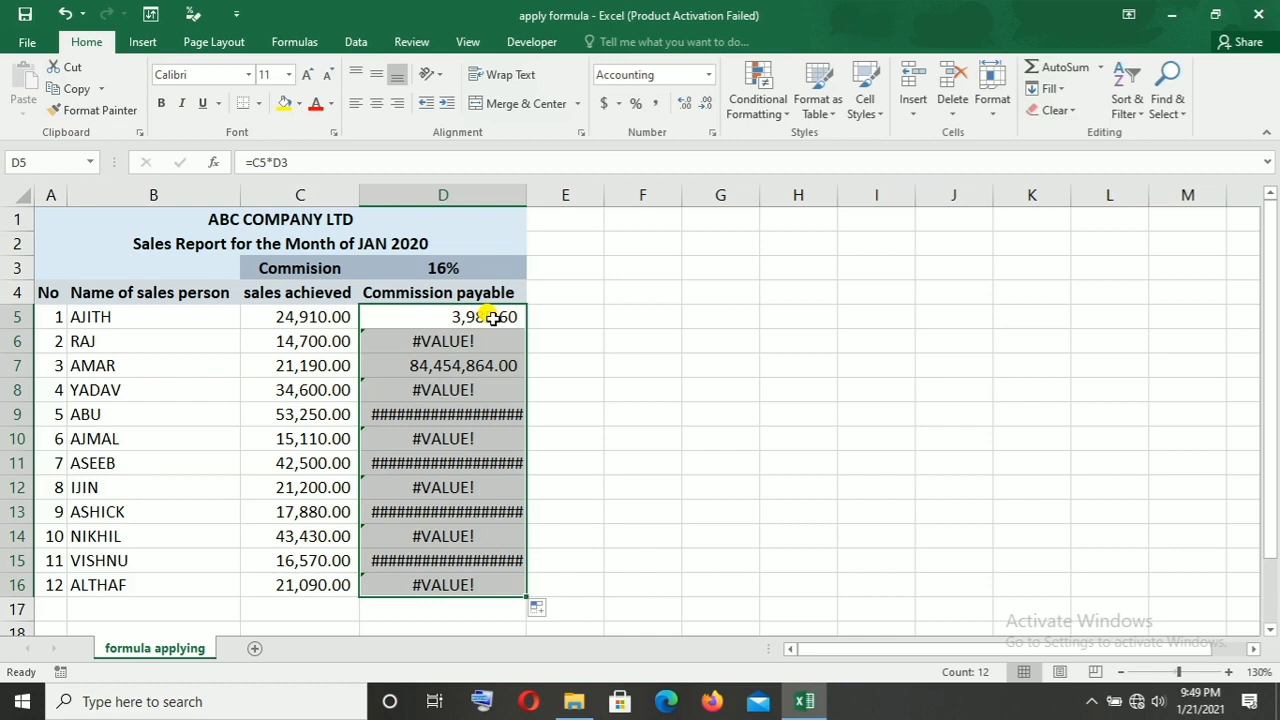
Undo the autofill of the commission formula below D5 and check the formula in D5 against the rate cell D3
key("ctrl+z")
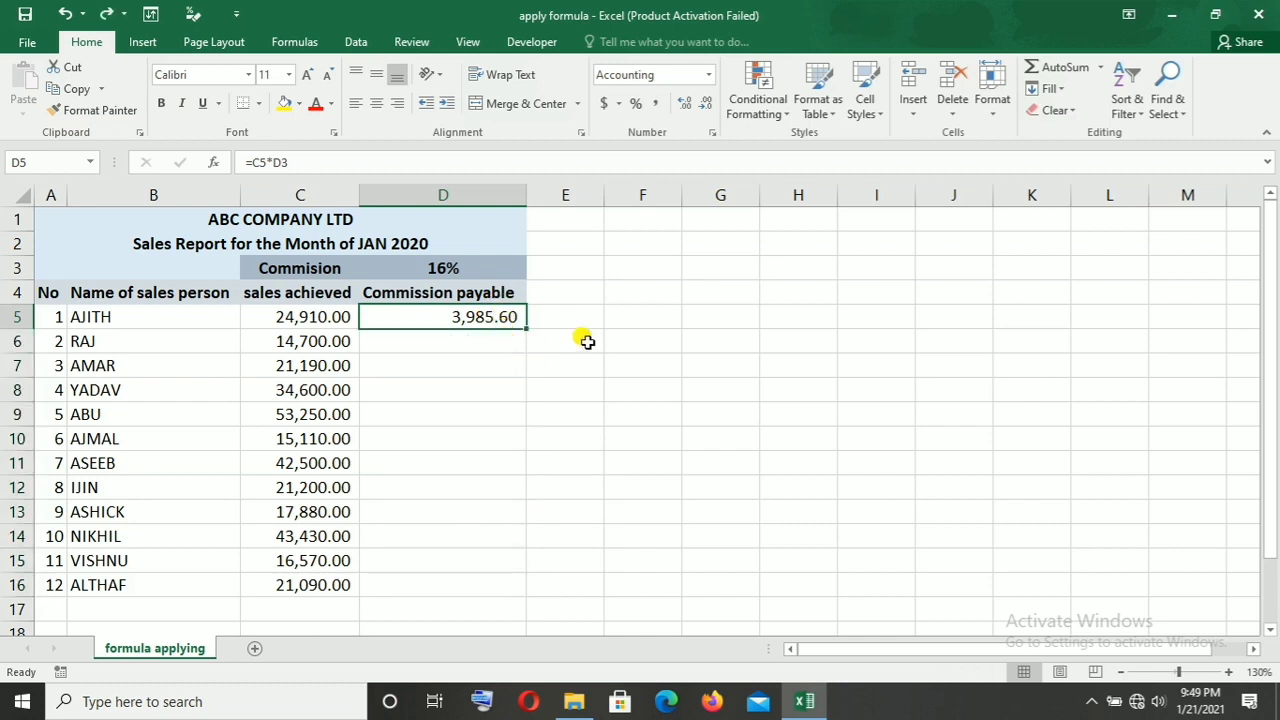
left_click(656, 345)
left_click(443, 316)
left_click(449, 266)
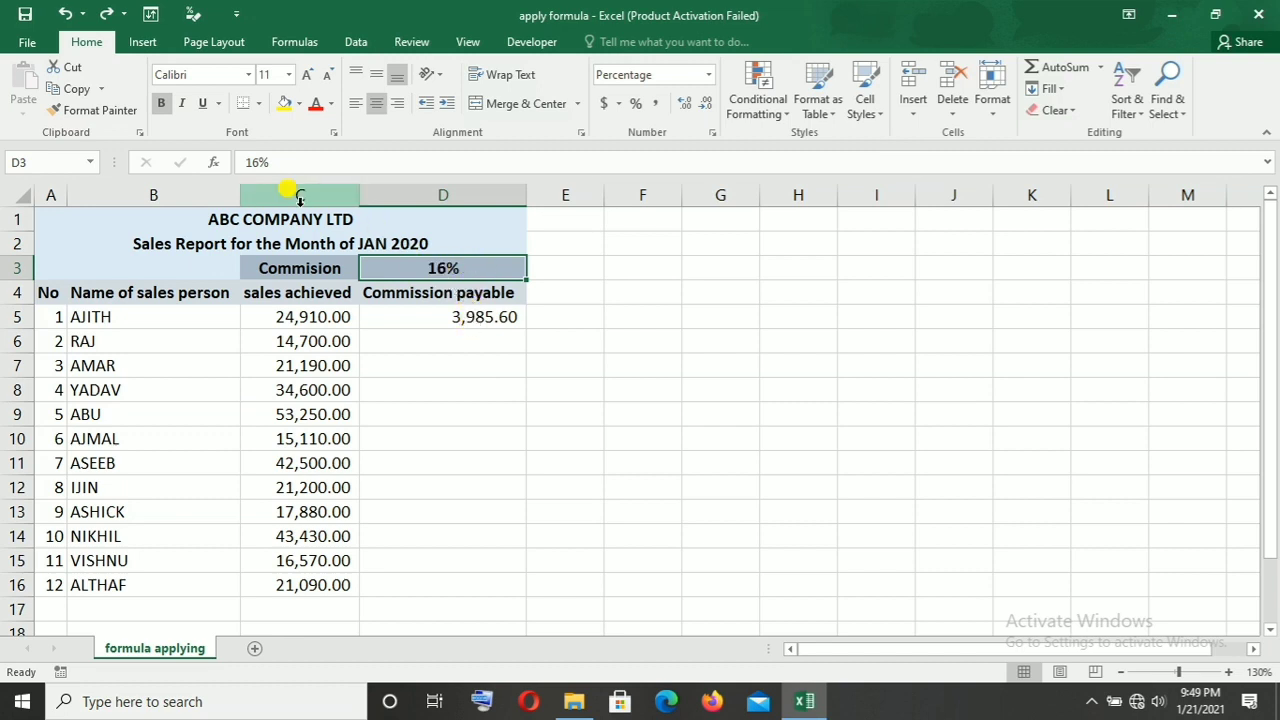
Make the rate reference in D5 absolute so the formula is =C5*$D$3, and autofill it down to D16
left_click(474, 314)
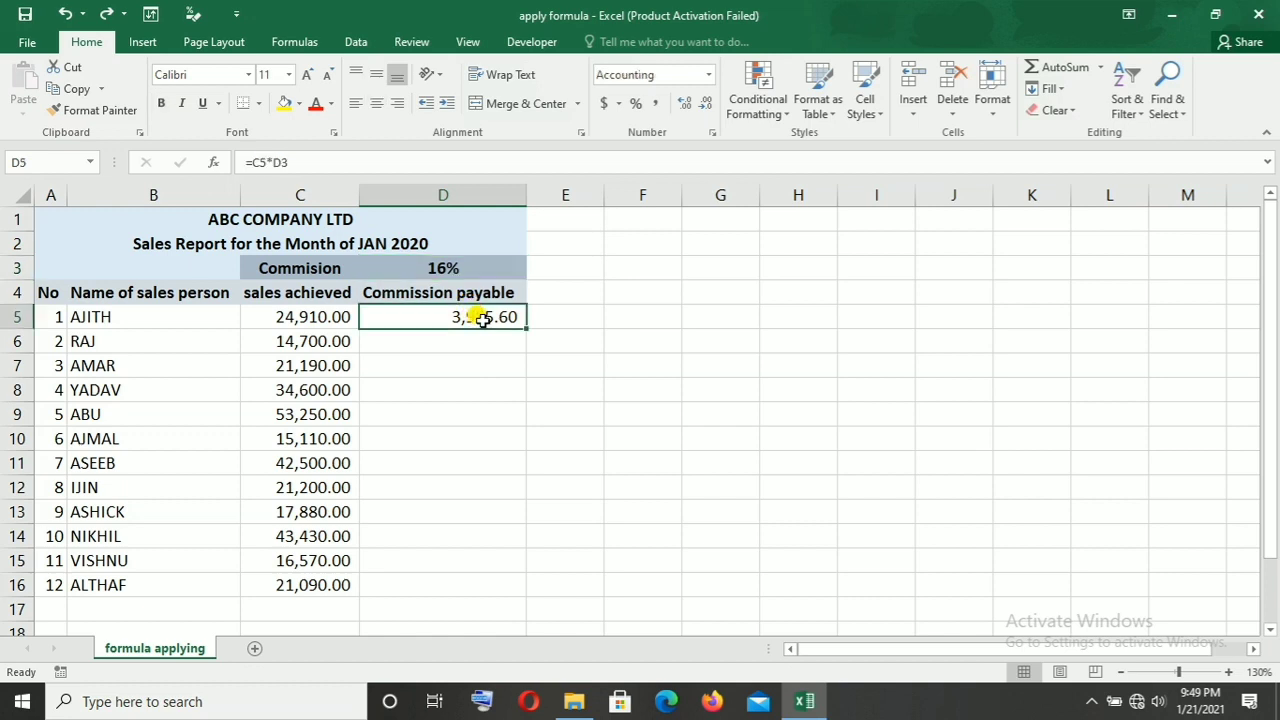
left_click(290, 161)
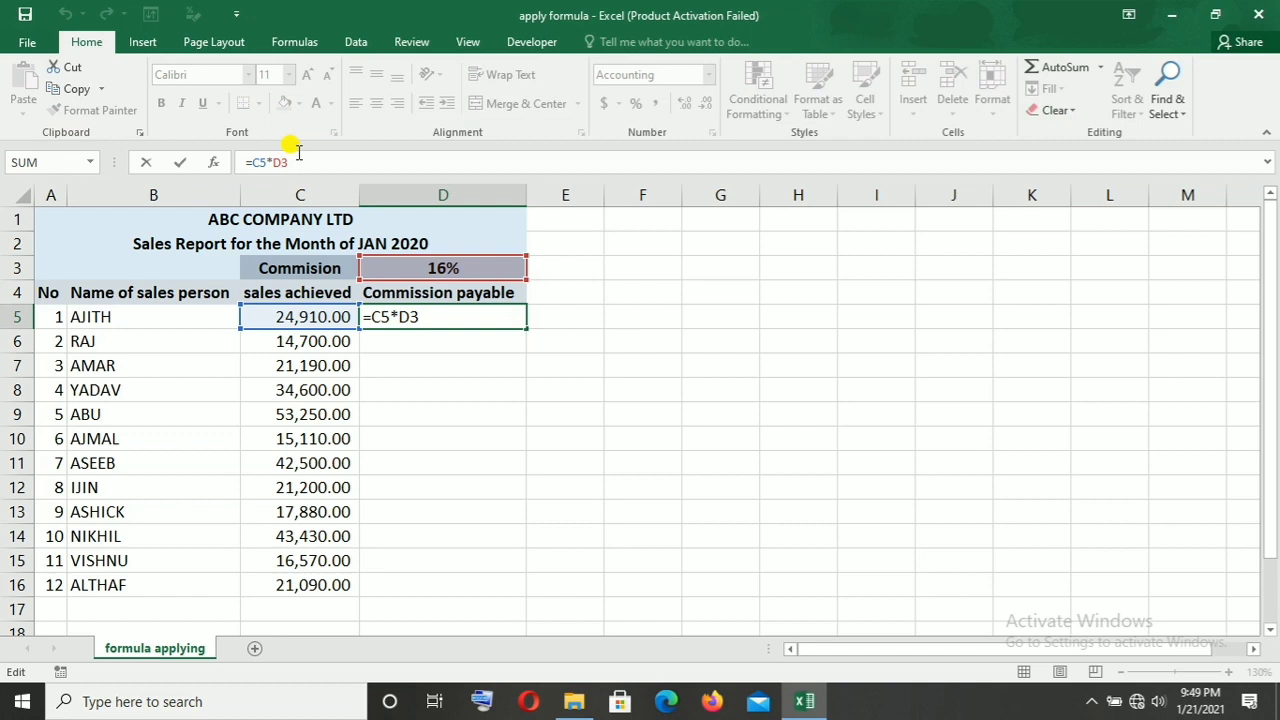
key("F4")
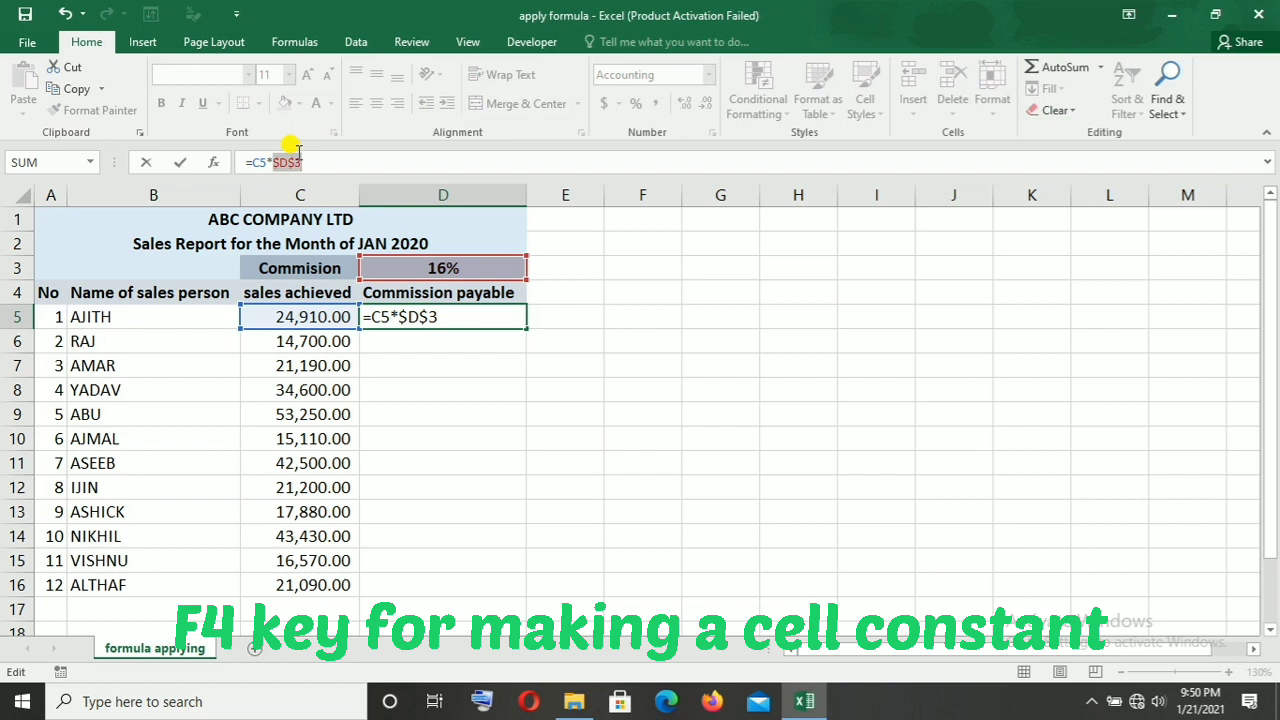
key("Return")
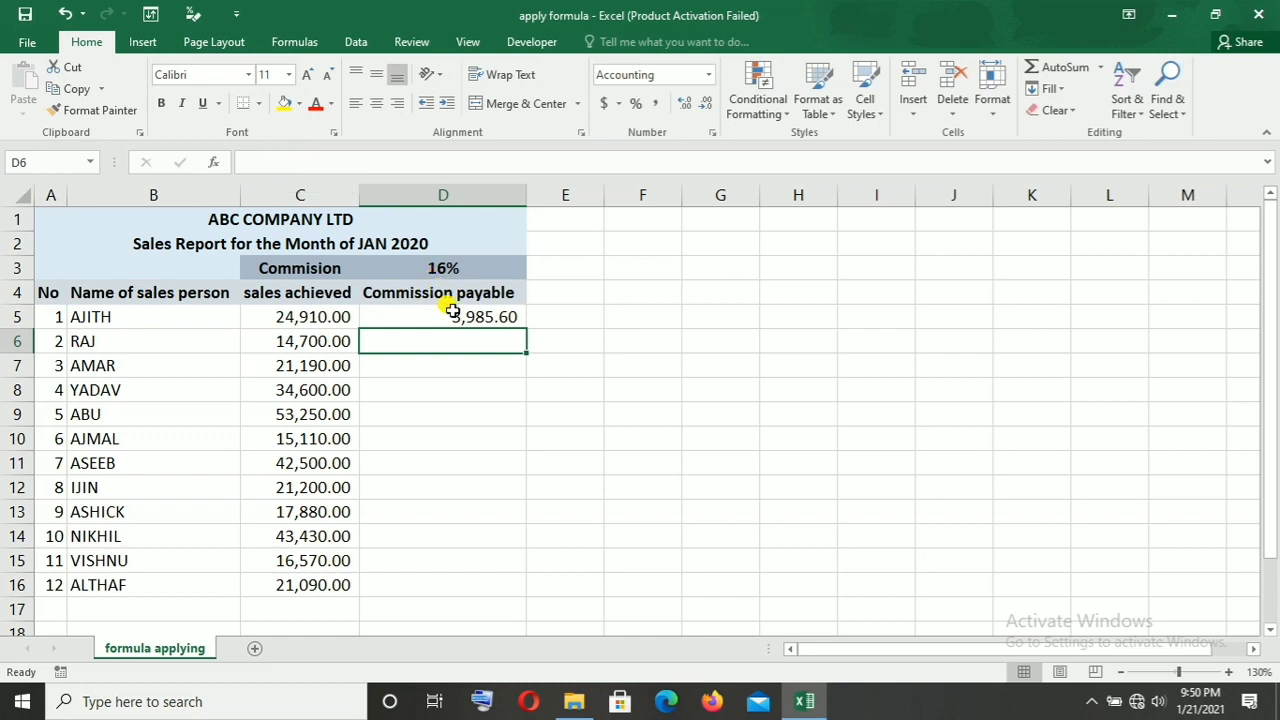
left_click(500, 318)
double_click(525, 328)
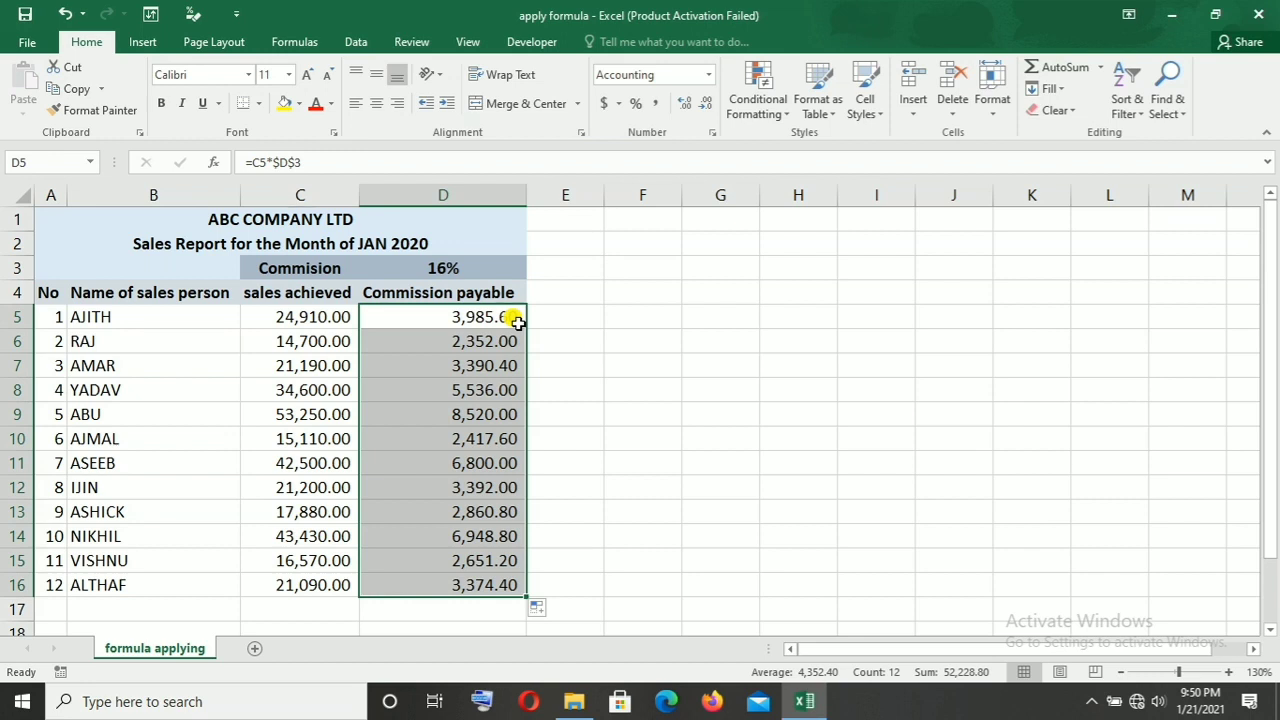
Set the commission rate in D3 to 20%
left_click(443, 268)
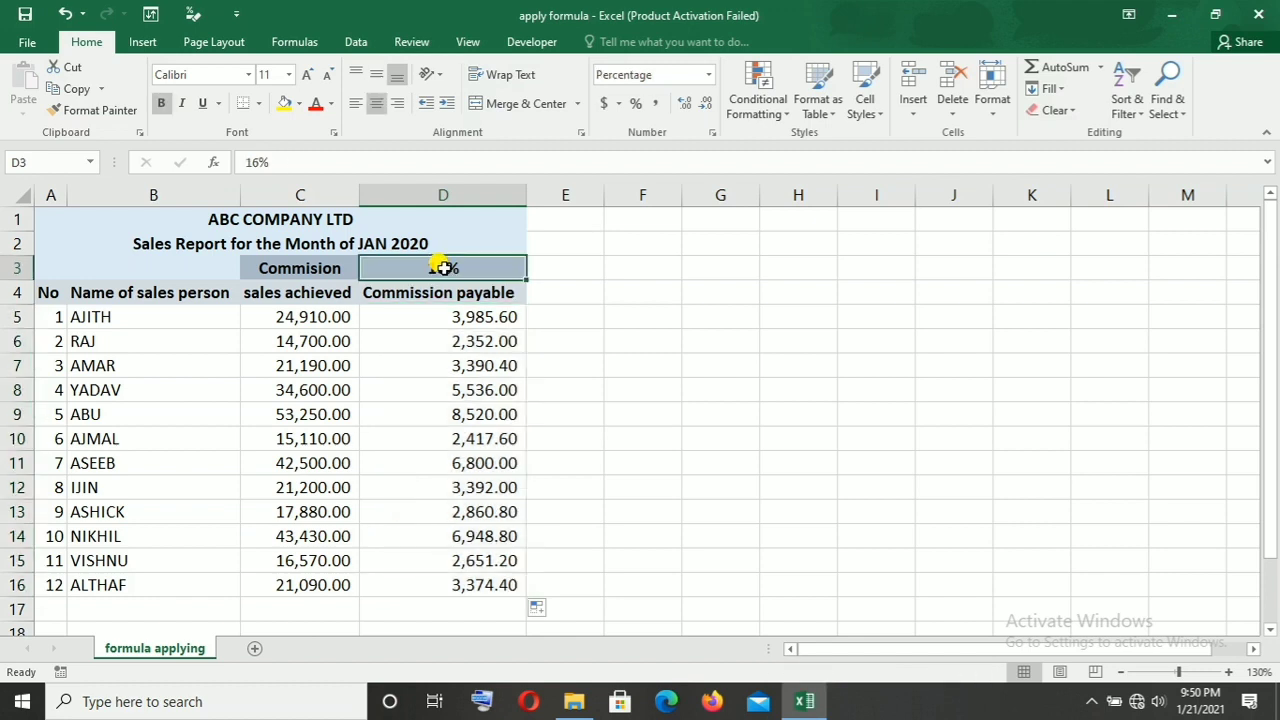
left_click(285, 161)
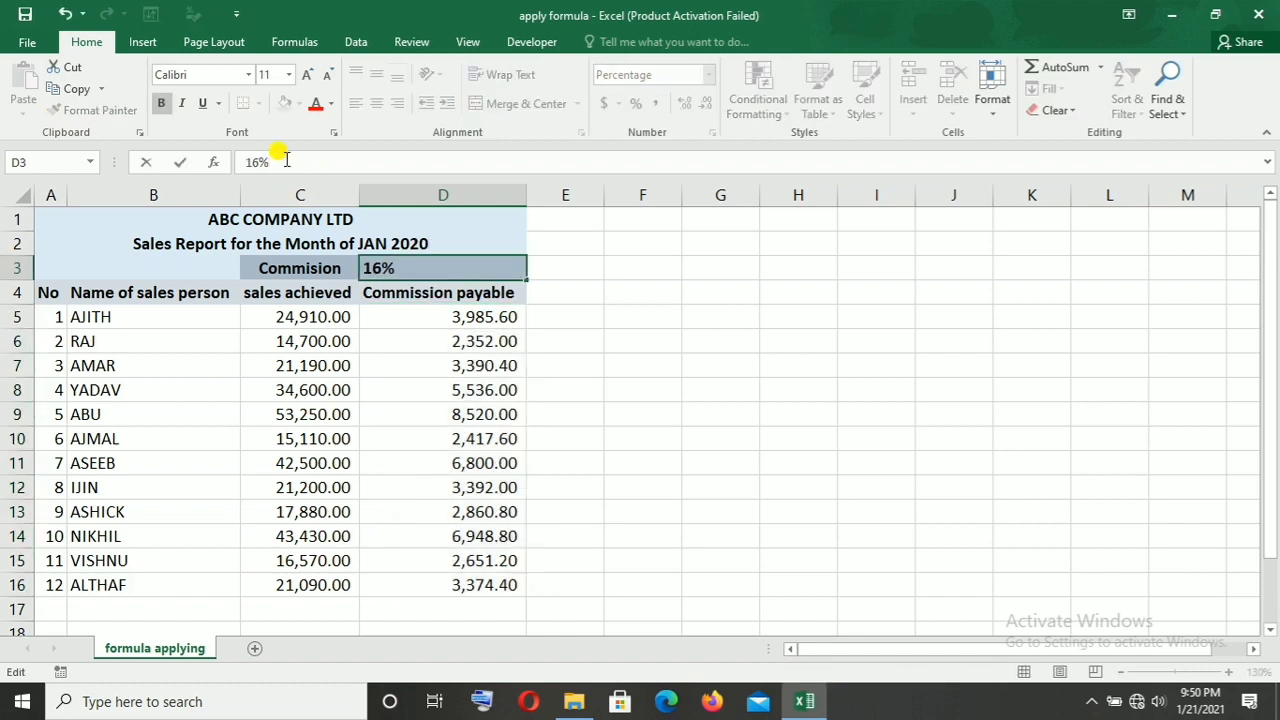
key("BackSpace")
key("BackSpace")
key("BackSpace")
type("20%")
key("Return")
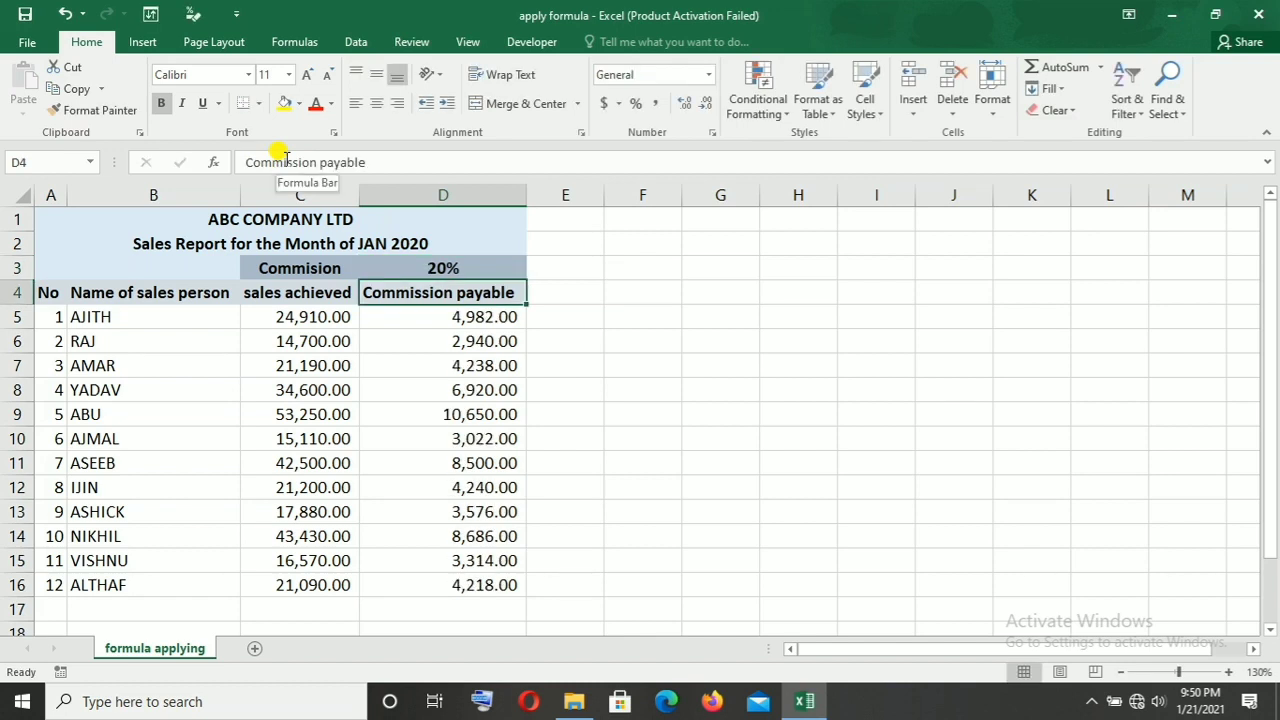